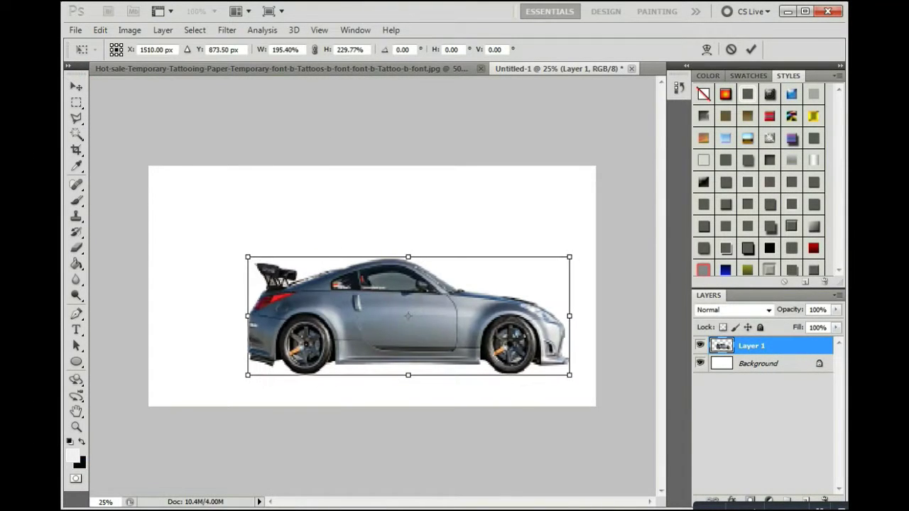
Scale the car to roughly 232% wide by 242% tall and shift it left on the canvas
mouse_move(247, 315)
mouse_down()
mouse_move(186, 315)
mouse_move(186, 303)
mouse_up()
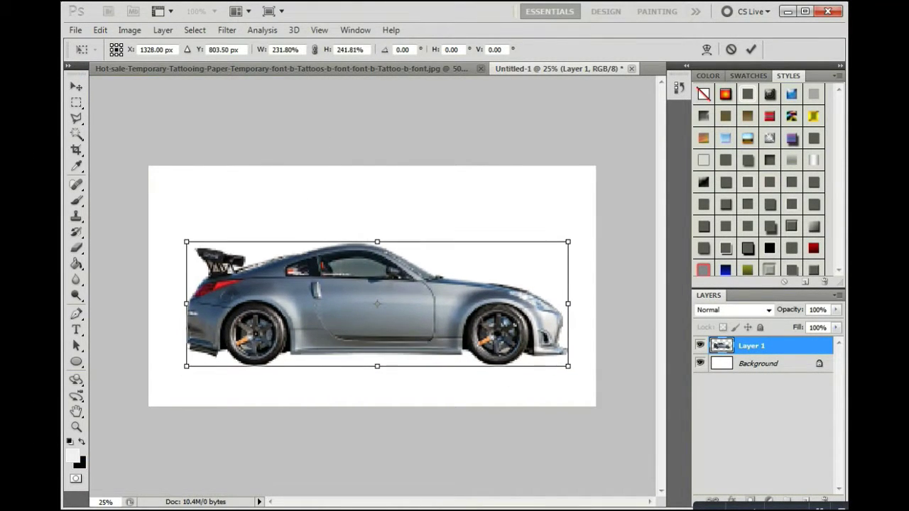
click(76, 86)
Commit the car resize, clear the selected roofline sliver to white, and deselect
click(384, 207)
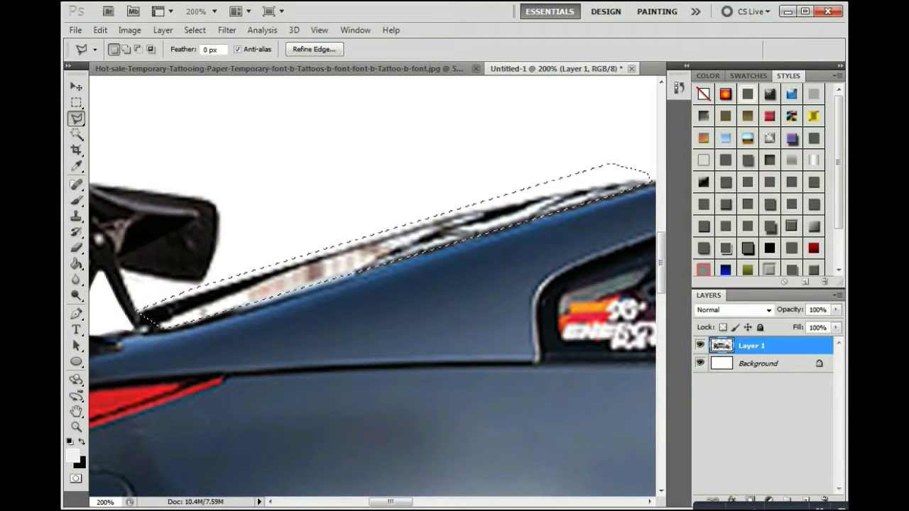
key(e)
key(Delete)
key(ctrl+d)
key(m)
key(z)
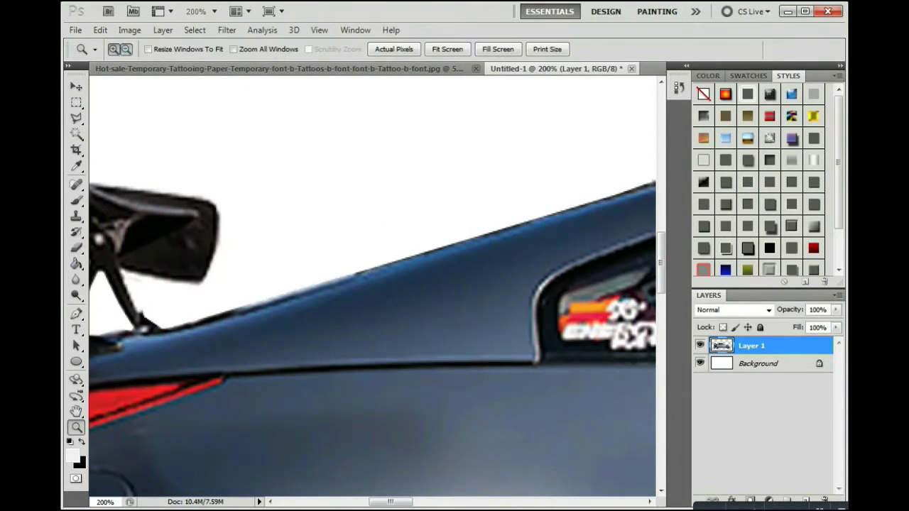
key(ctrl+minus)
key(ctrl+minus)
key(ctrl+minus)
key(ctrl+minus)
key(ctrl+minus)
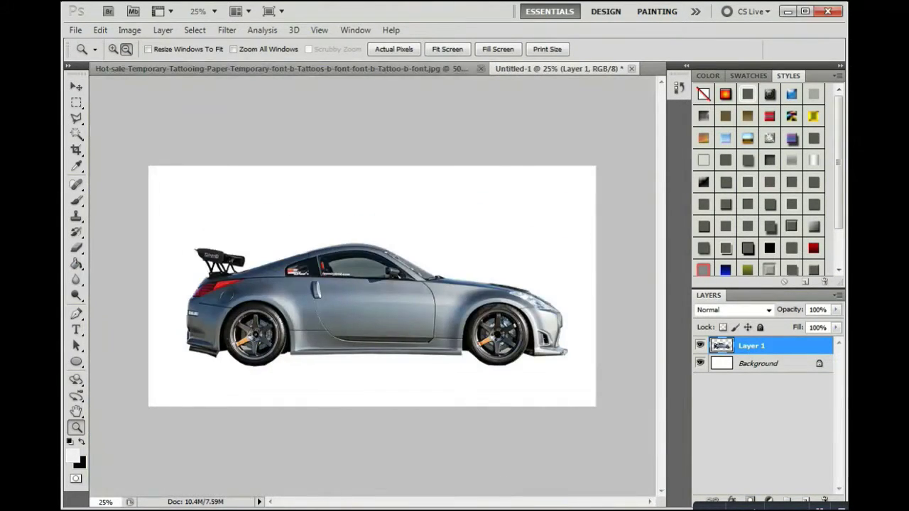
click(220, 284)
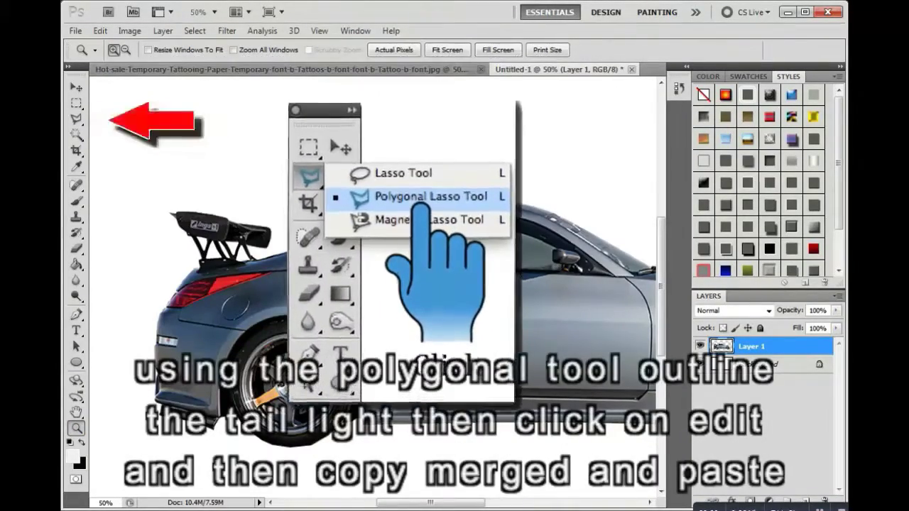
Outline the tail light with the Polygonal Lasso, Copy Merged, and paste it as Layer 2
key(l)
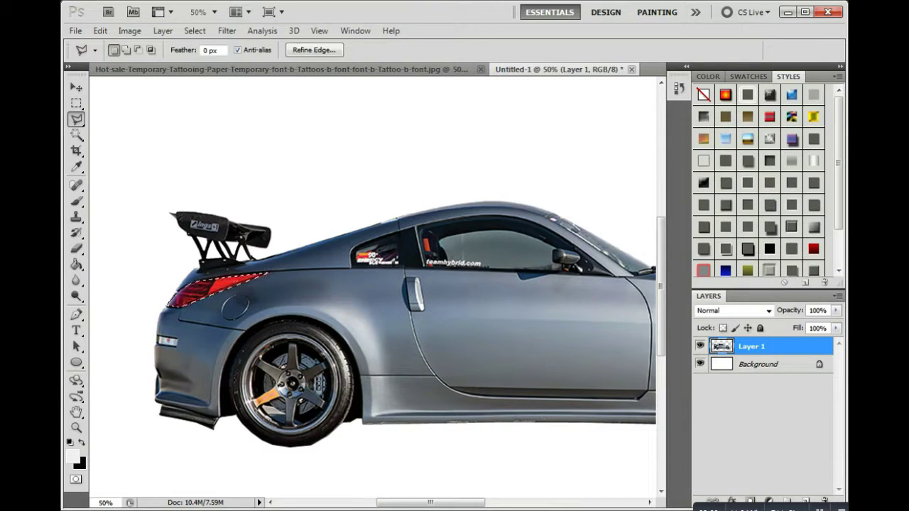
click(101, 31)
click(152, 124)
click(101, 30)
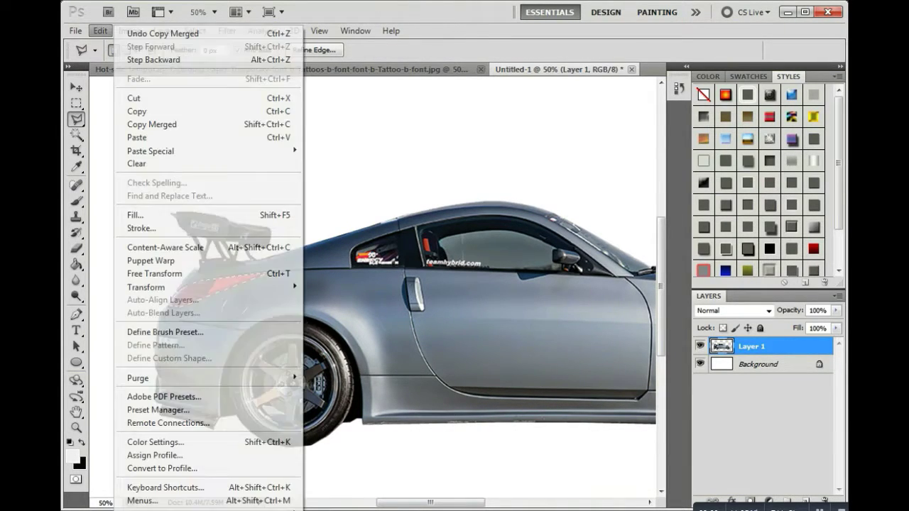
click(142, 137)
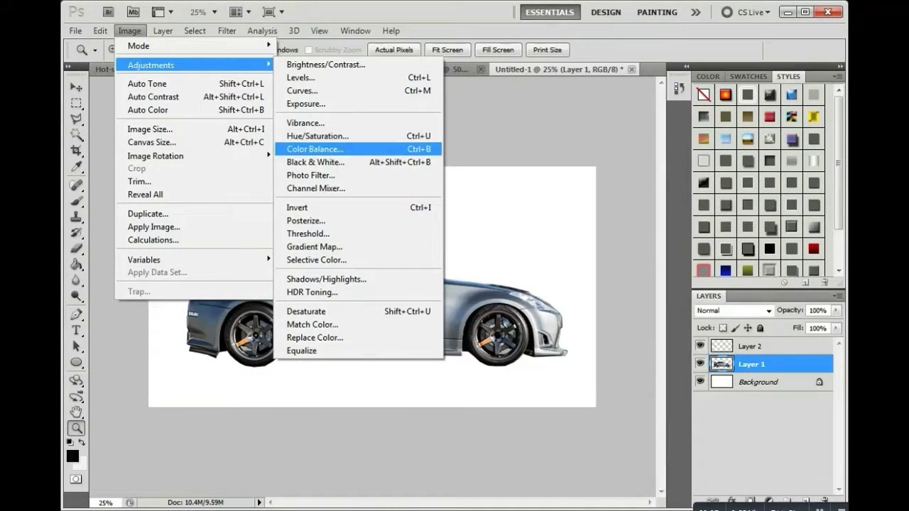
Desaturate the car with Hue/Saturation at Saturation -100 and slightly raised Lightness
click(316, 135)
text(-100)
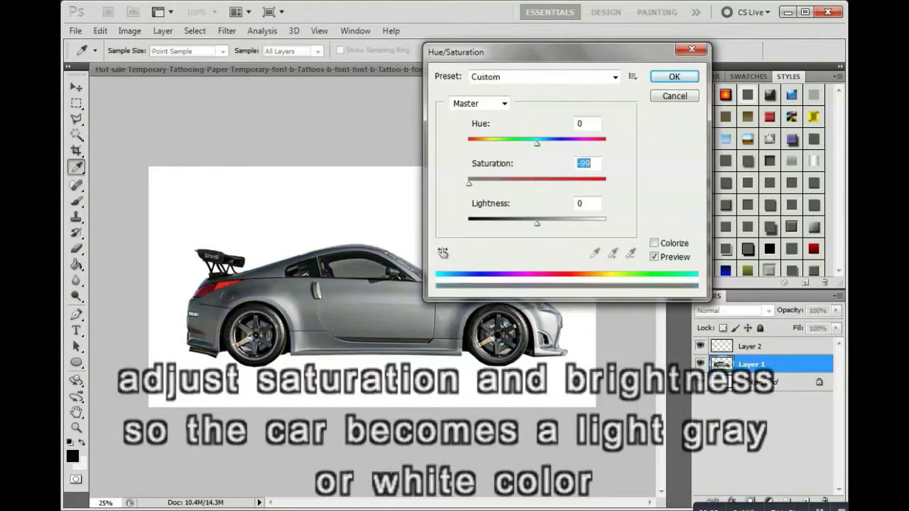
key(Tab)
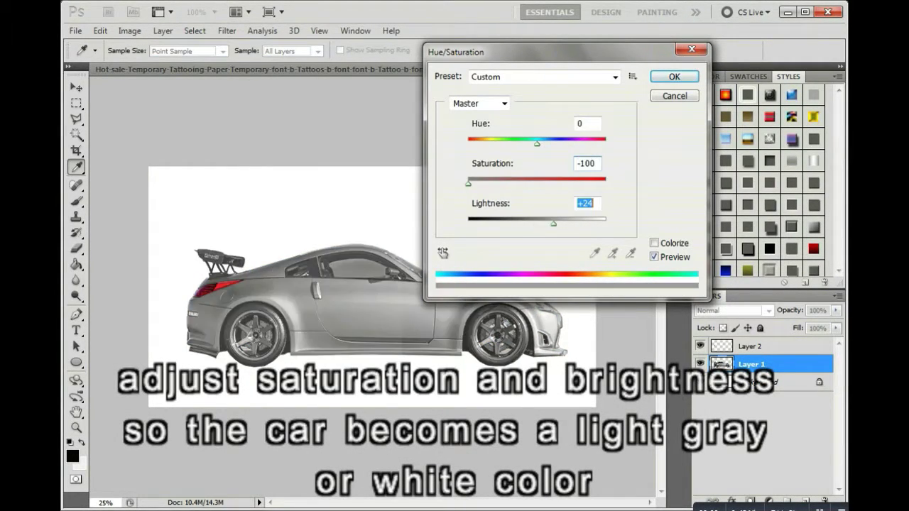
key(Up)
key(Up)
key(Up)
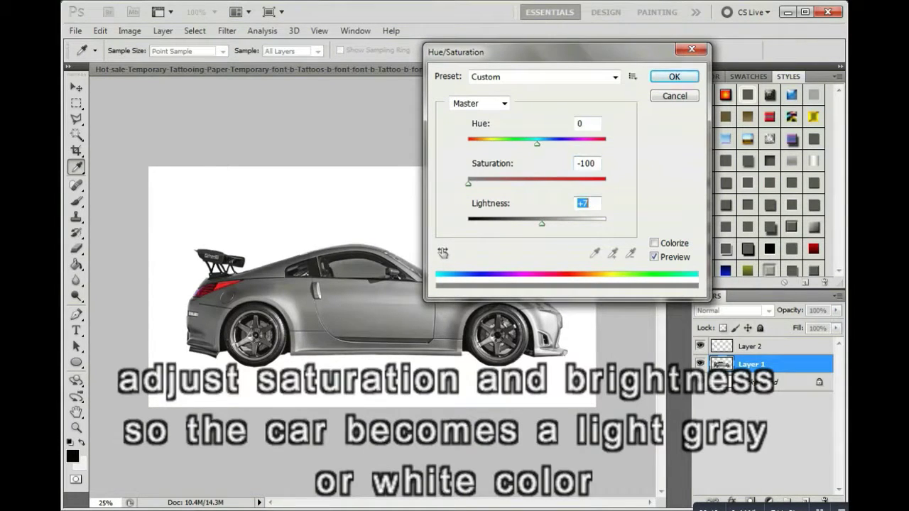
key(Return)
key(z)
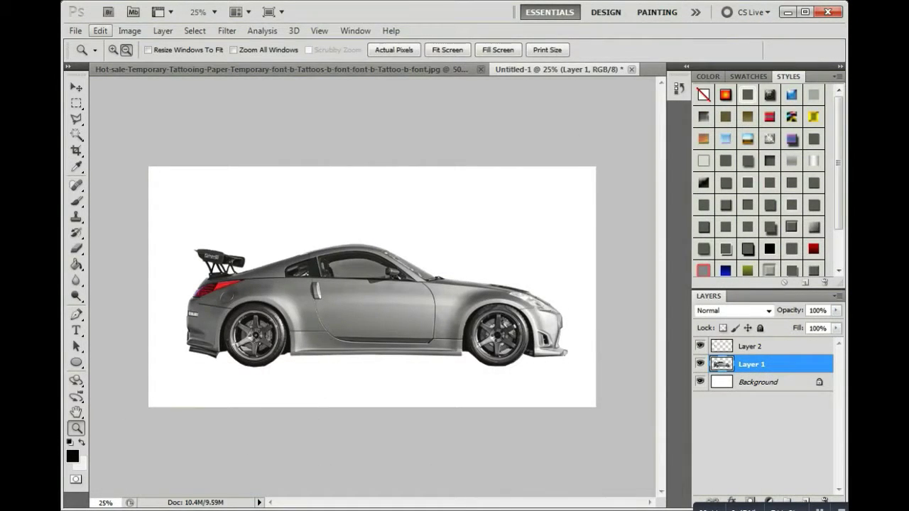
Brighten the car with Brightness/Contrast at brightness 99 and contrast -12
click(129, 31)
click(323, 63)
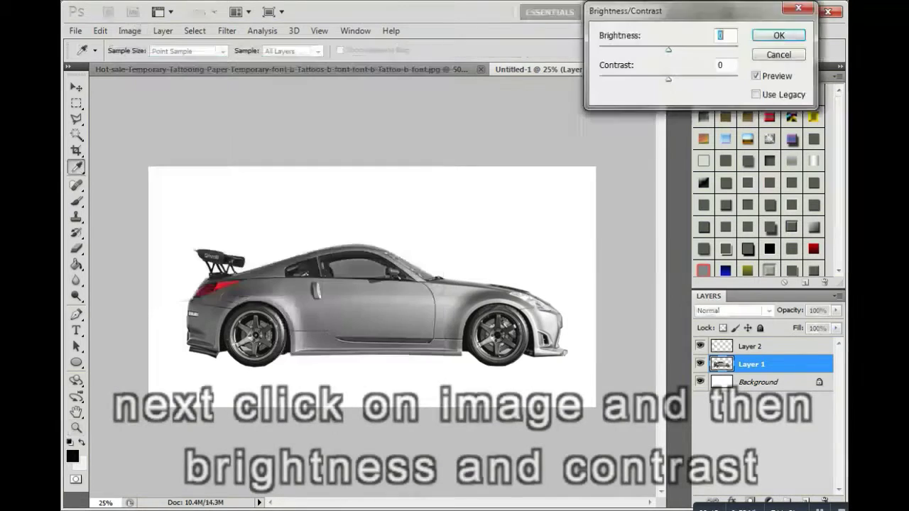
drag(669, 49, 704, 50)
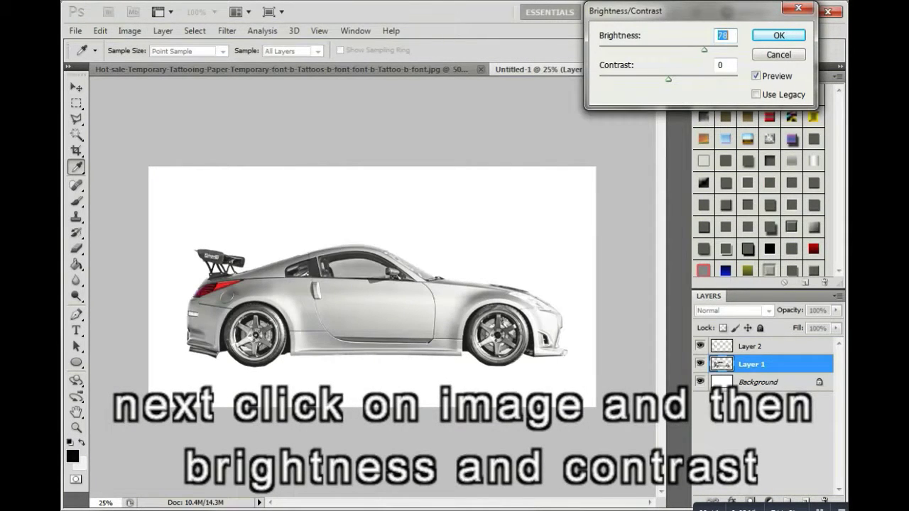
key(Tab)
key(Down)
key(Down)
key(Down)
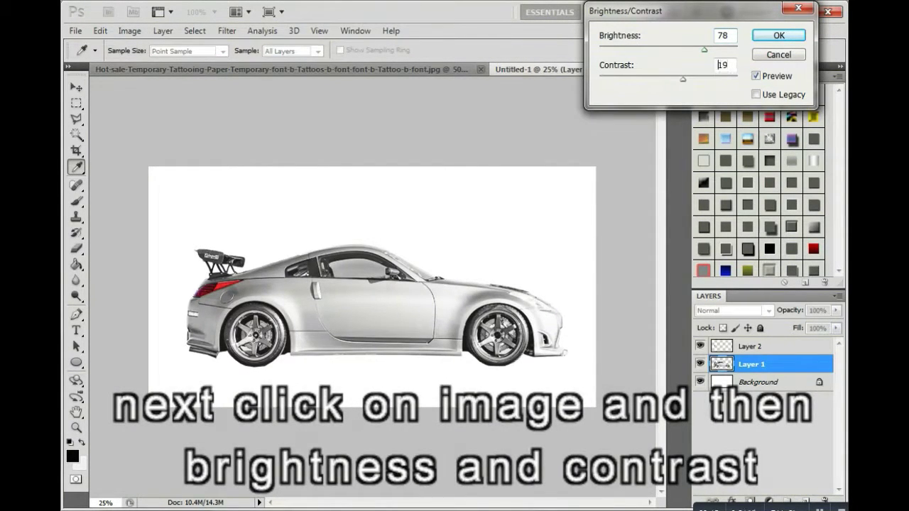
key(Up)
key(shift+Tab)
key(shift+Up)
key(shift+Up)
key(Up)
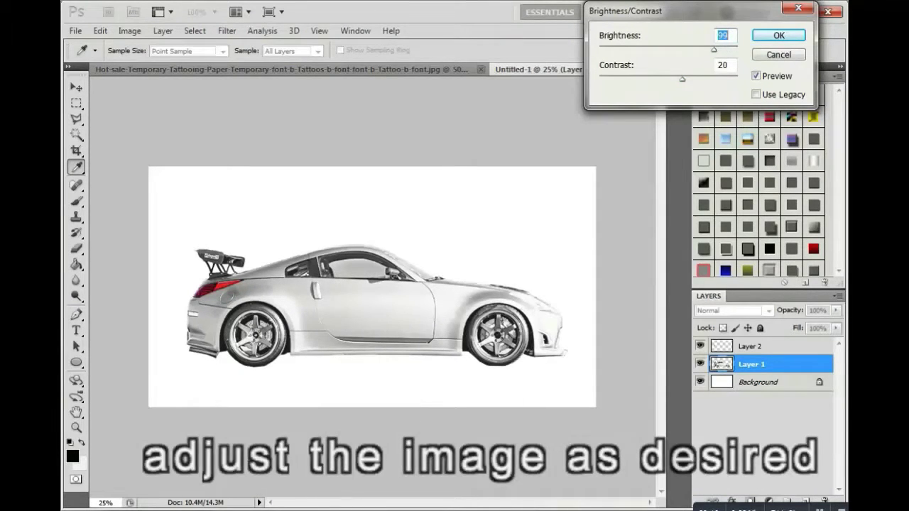
key(Tab)
key(shift+Down)
key(Down)
key(Down)
key(Down)
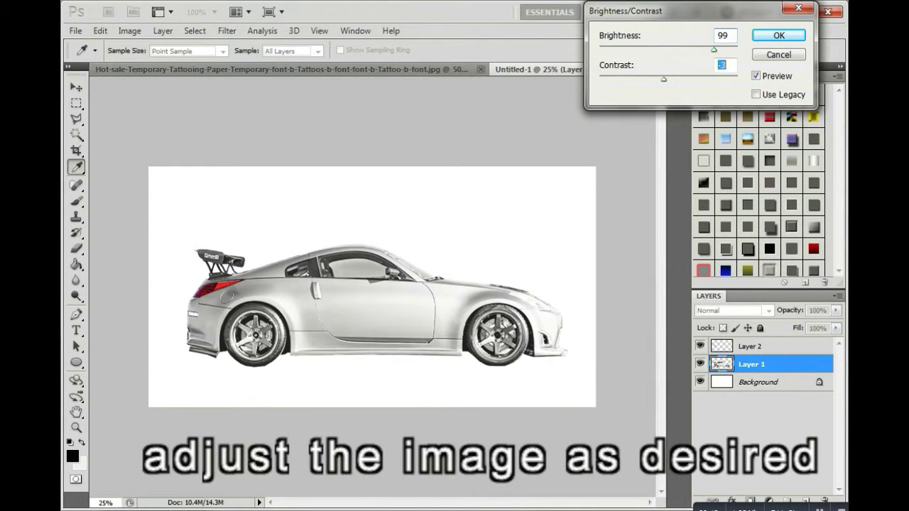
key(shift+Down)
key(Down)
key(Down)
key(Down)
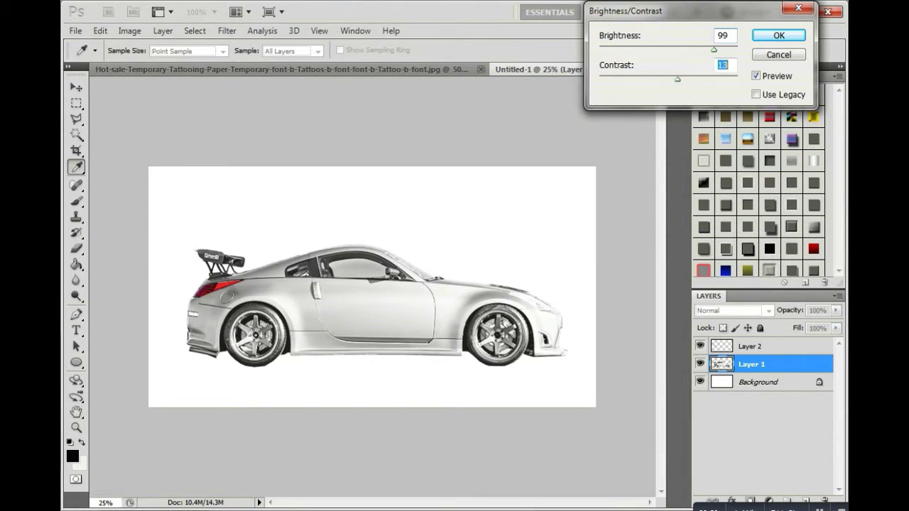
key(Return)
key(z)
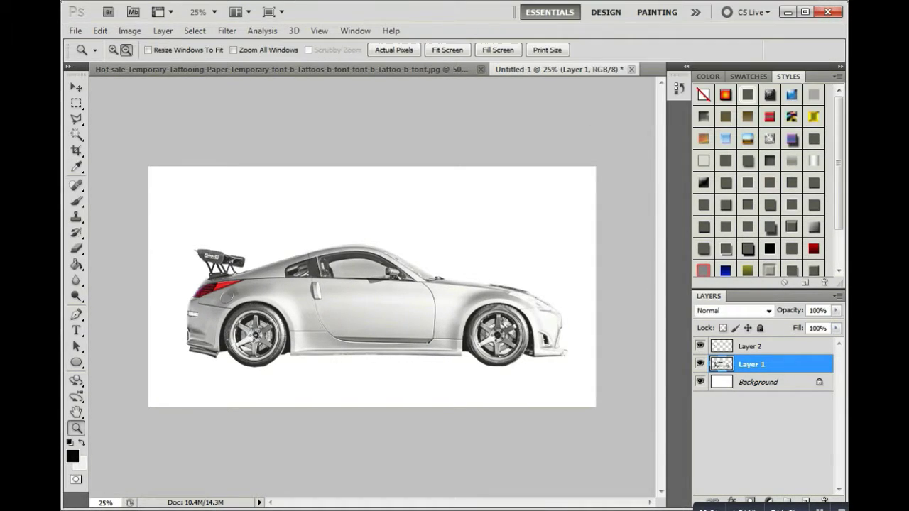
Apply a second Brightness/Contrast pass from brightness 50, slightly reduced, with contrast -8
click(129, 31)
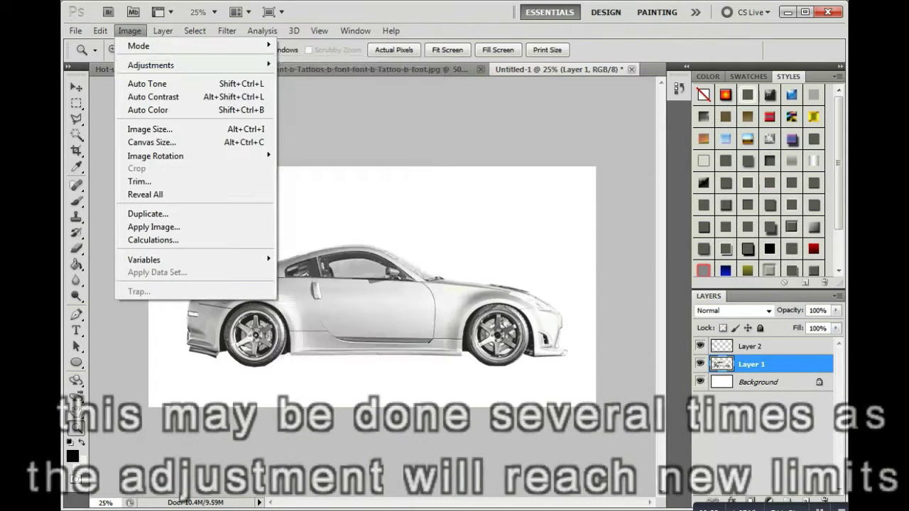
click(314, 61)
text(50)
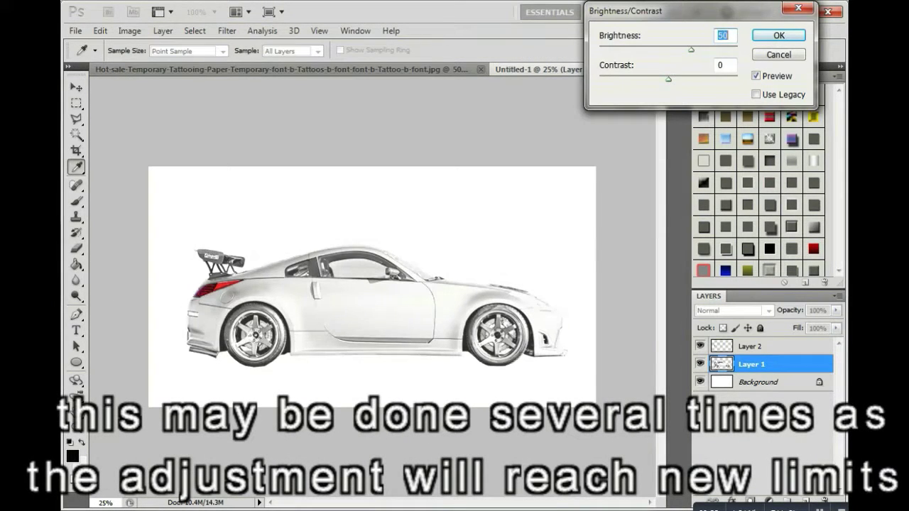
key(Down)
key(Down)
key(Down)
key(Down)
key(Down)
key(Down)
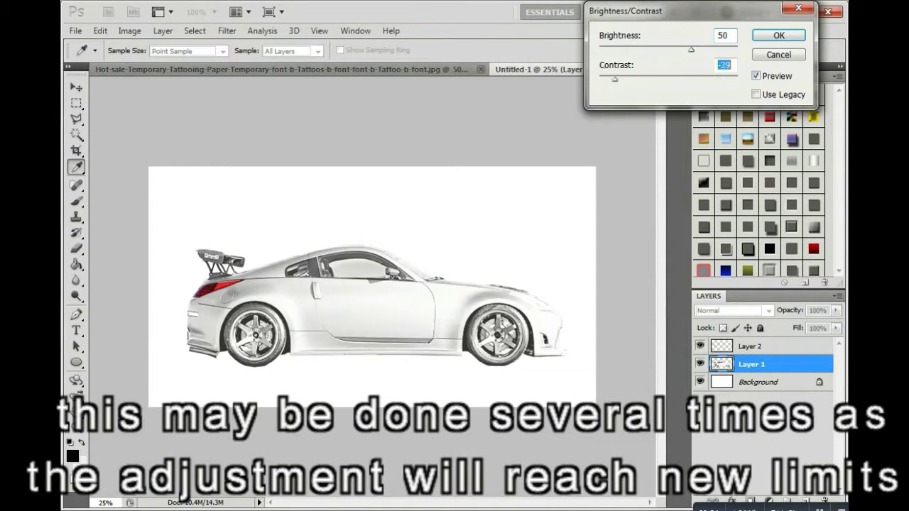
key(Up)
key(Up)
key(Up)
key(Up)
key(Up)
key(Up)
key(Up)
key(Up)
key(Up)
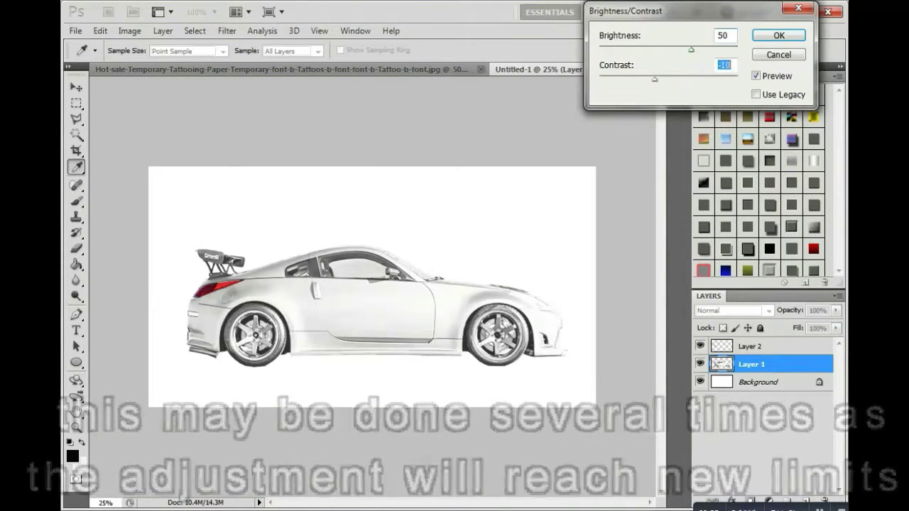
key(Up)
key(Up)
key(Up)
key(shift+Tab)
key(shift+Down)
key(shift+Down)
key(shift+Down)
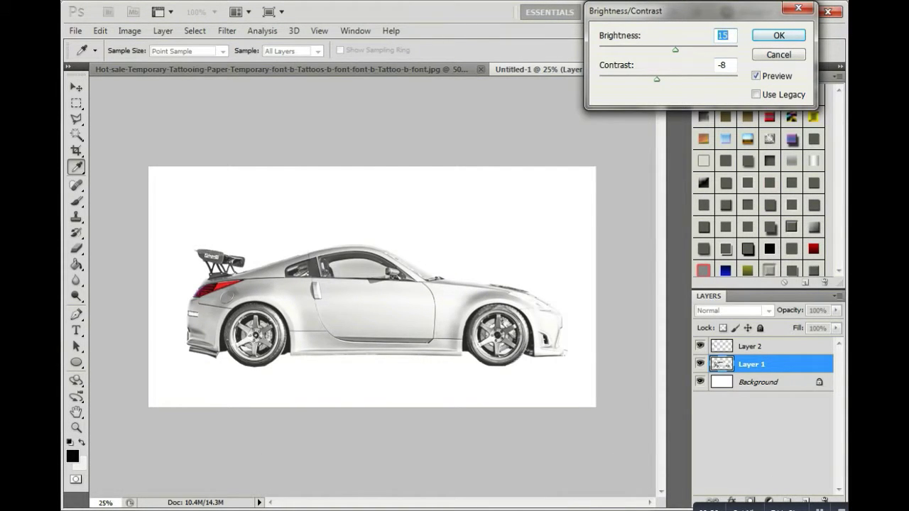
key(Return)
key(z)
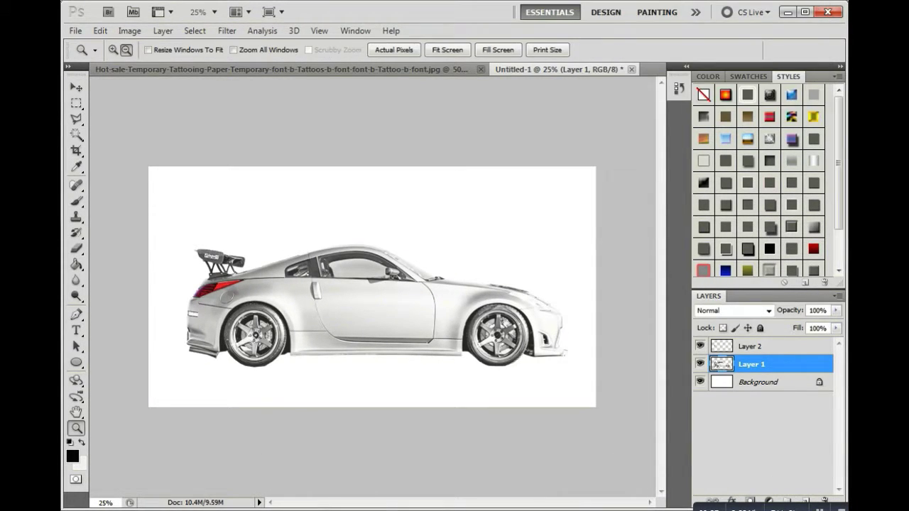
click(758, 382)
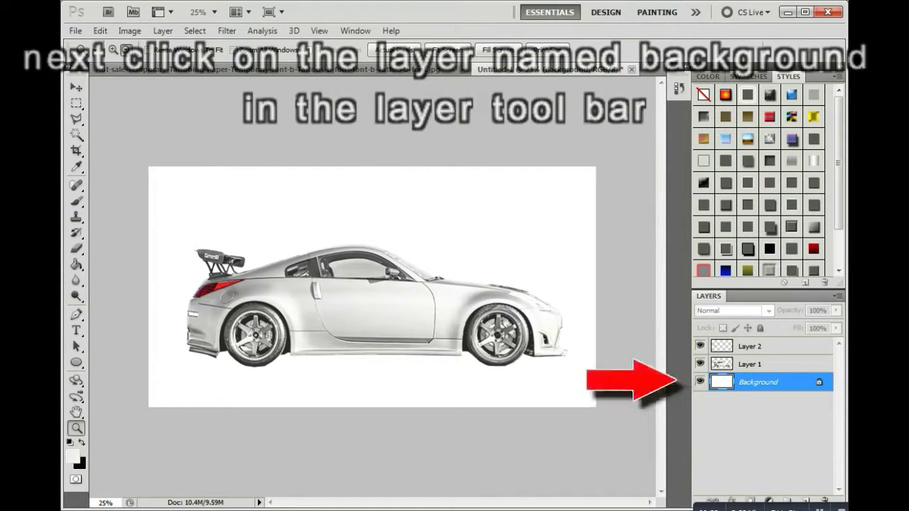
Paint-bucket fill the white Background layer with grey b8b8b8
click(80, 463)
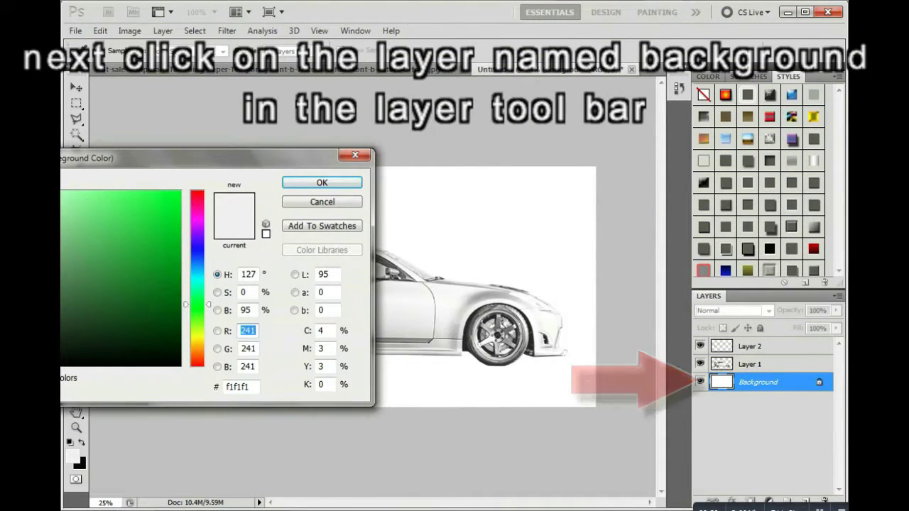
text(72)
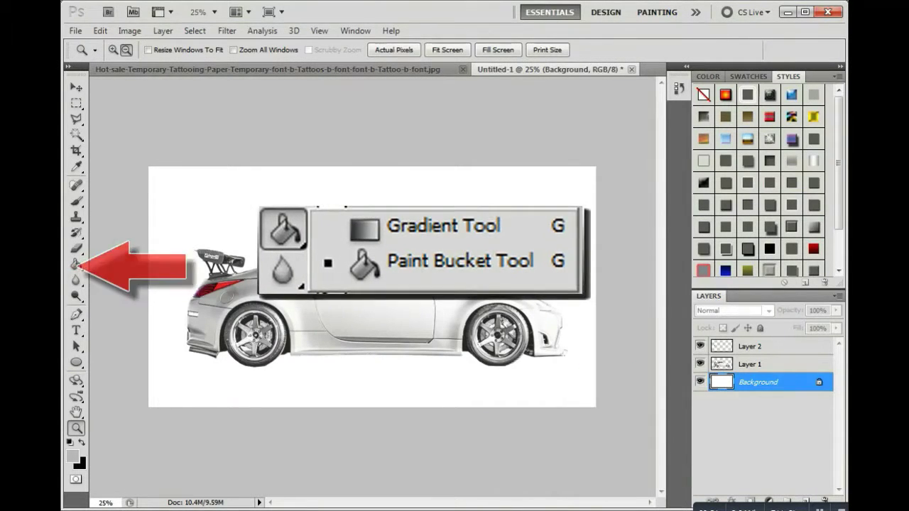
text(g)
click(171, 390)
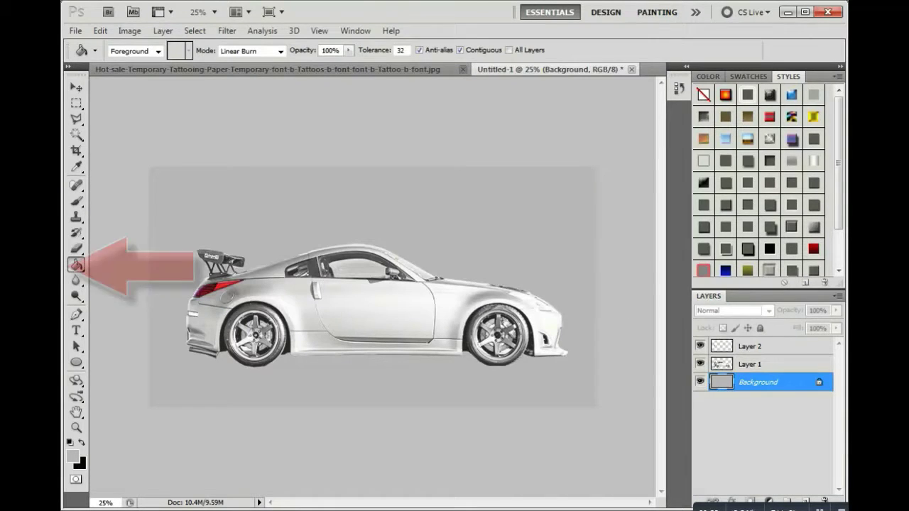
key(v)
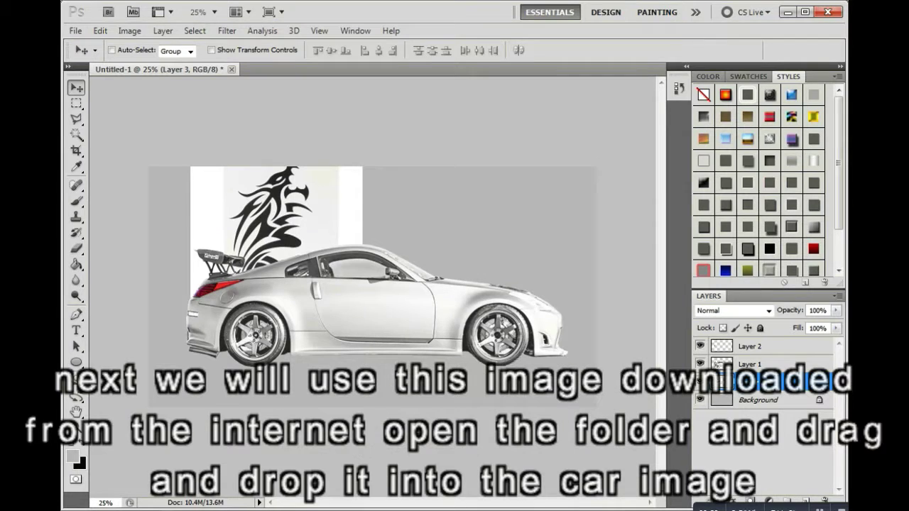
Centre the dragon over the car and erase its Magic Wand-selected white surround
drag(277, 213, 363, 281)
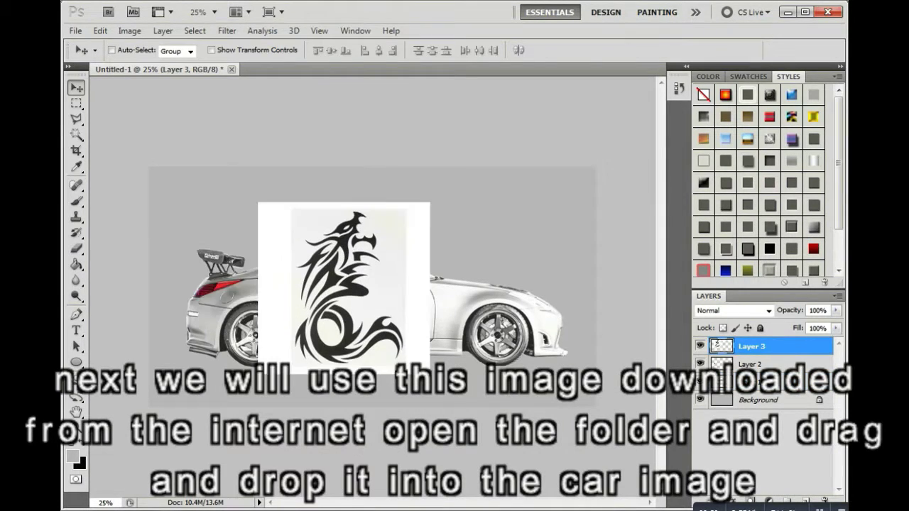
key(w)
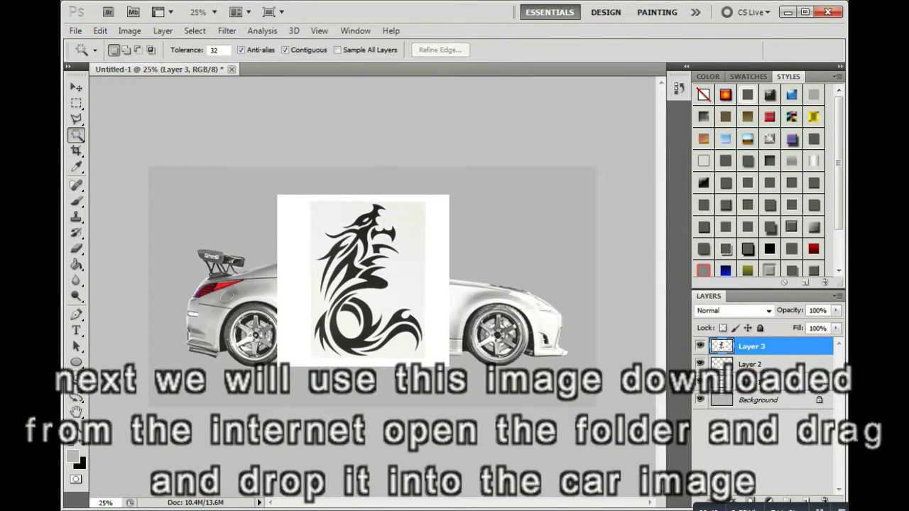
click(295, 213)
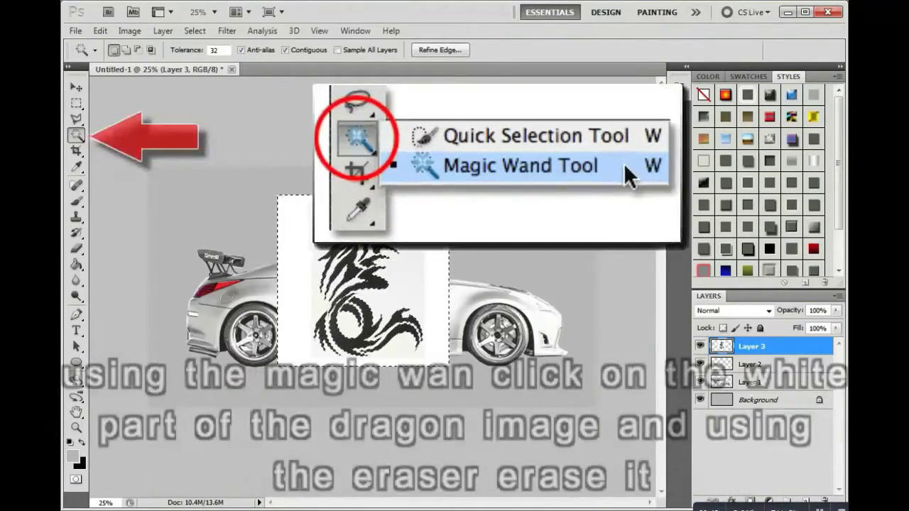
key(e)
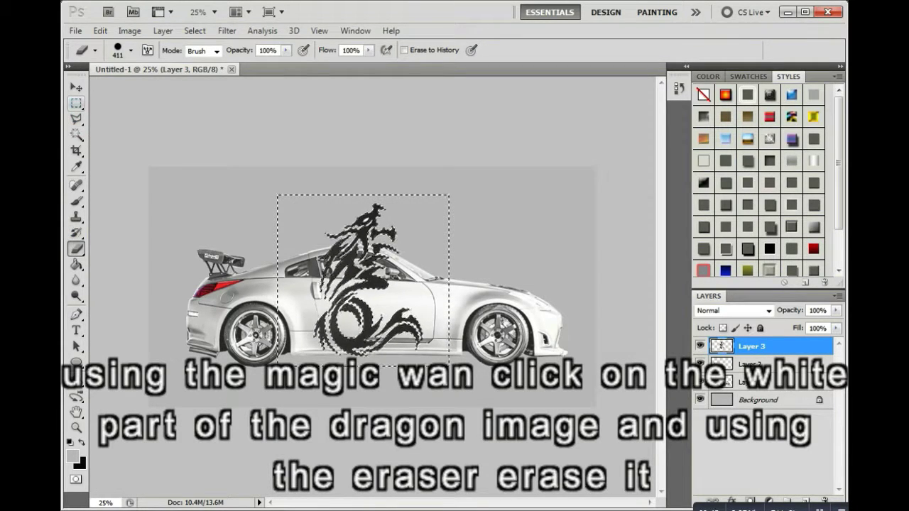
key(m)
key(w)
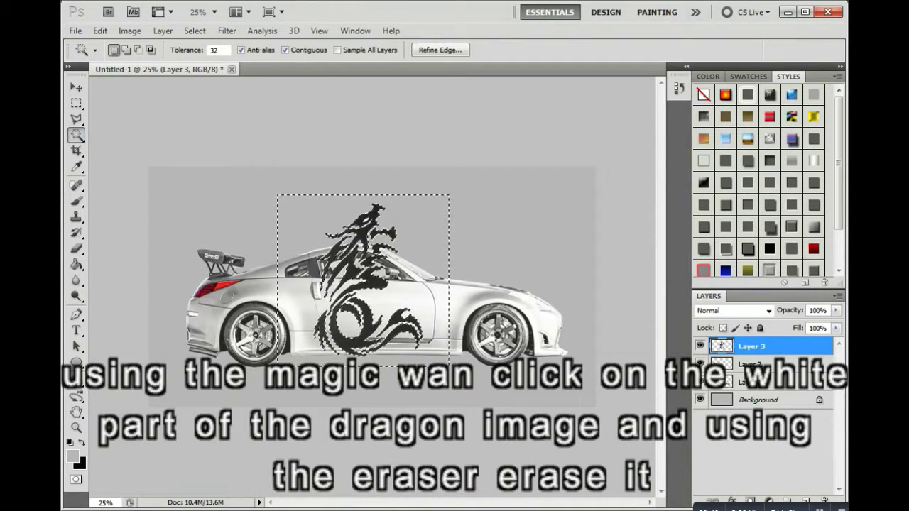
key(e)
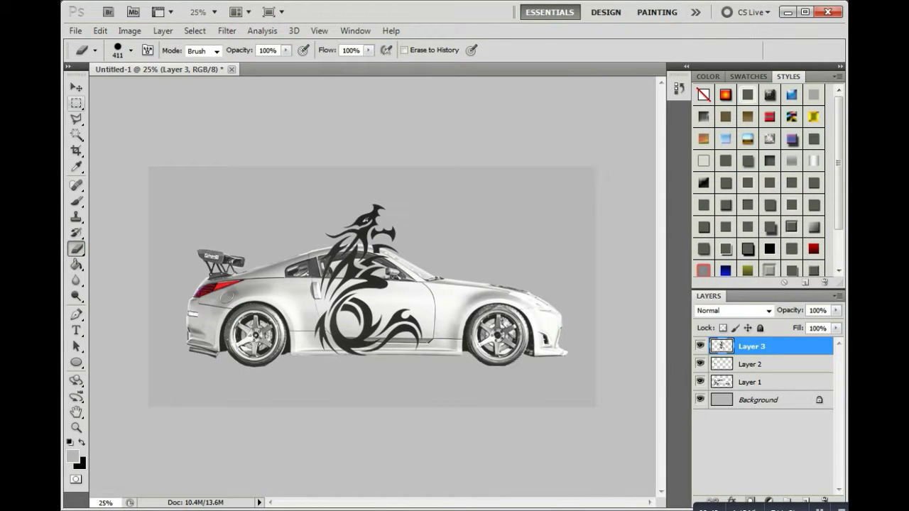
key(m)
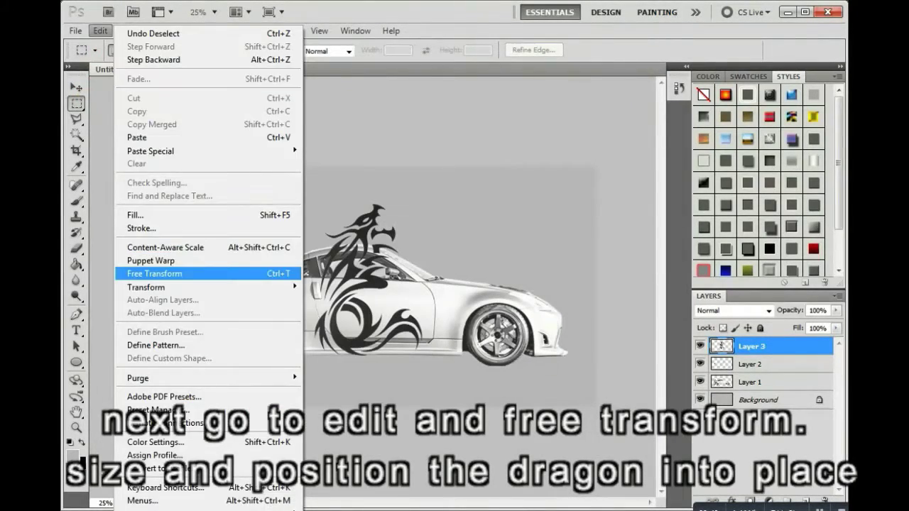
Free-transform the dragon: rotate about 70°, narrow to ~76% width, and place it across the door
click(149, 329)
mouse_move(430, 199)
mouse_down()
mouse_move(468, 257)
mouse_move(458, 328)
mouse_up()
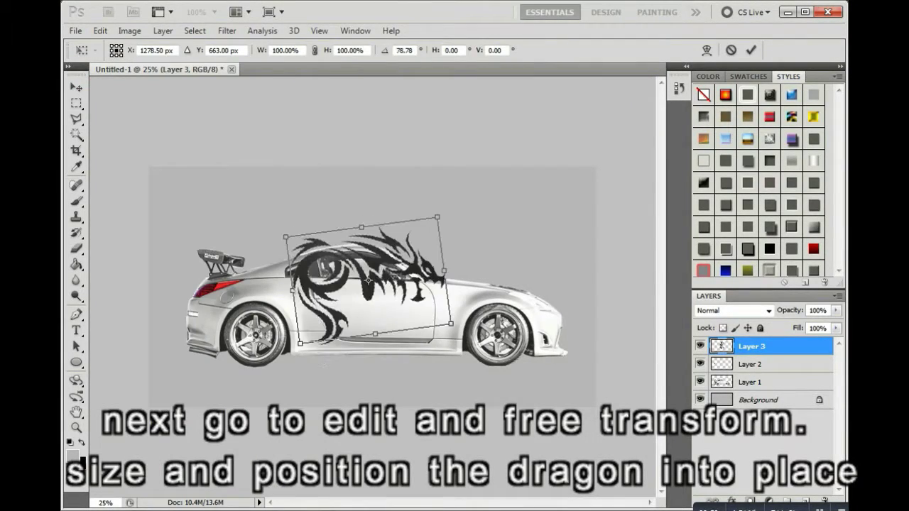
drag(368, 280, 393, 325)
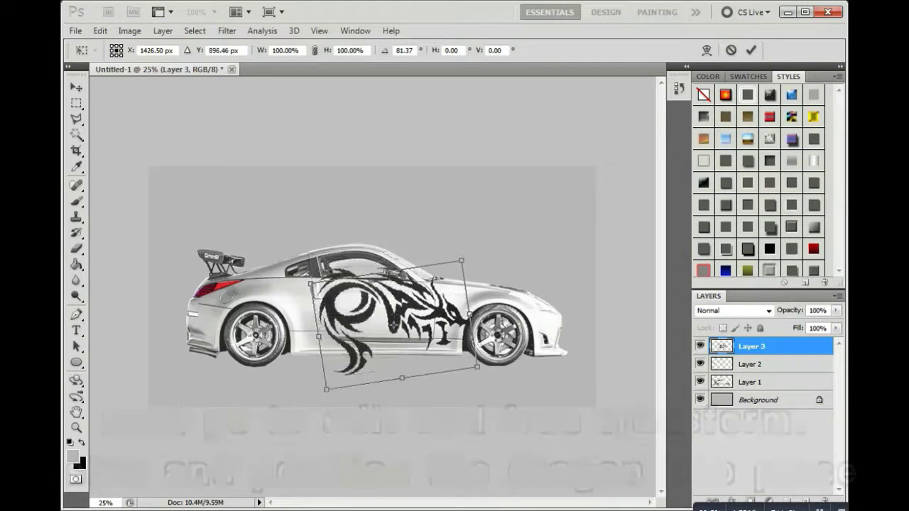
drag(402, 378, 411, 357)
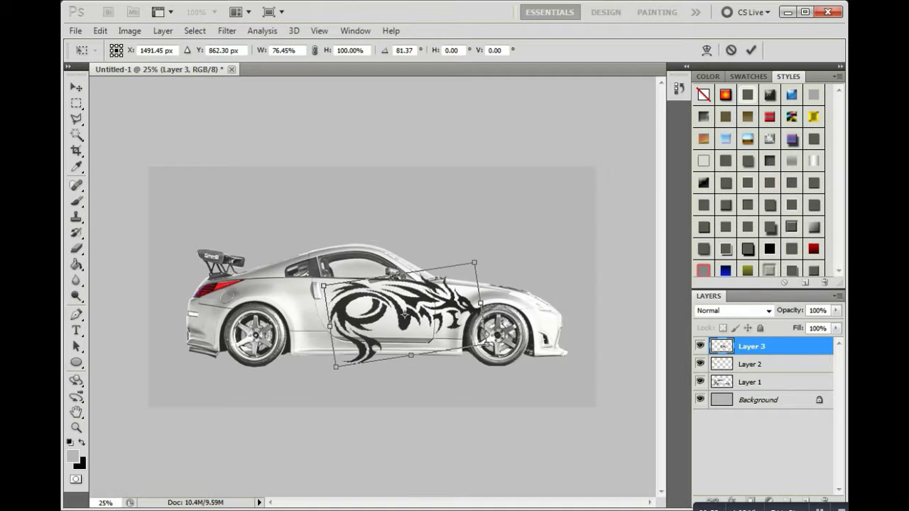
drag(398, 319, 385, 318)
drag(483, 270, 475, 256)
drag(393, 320, 404, 331)
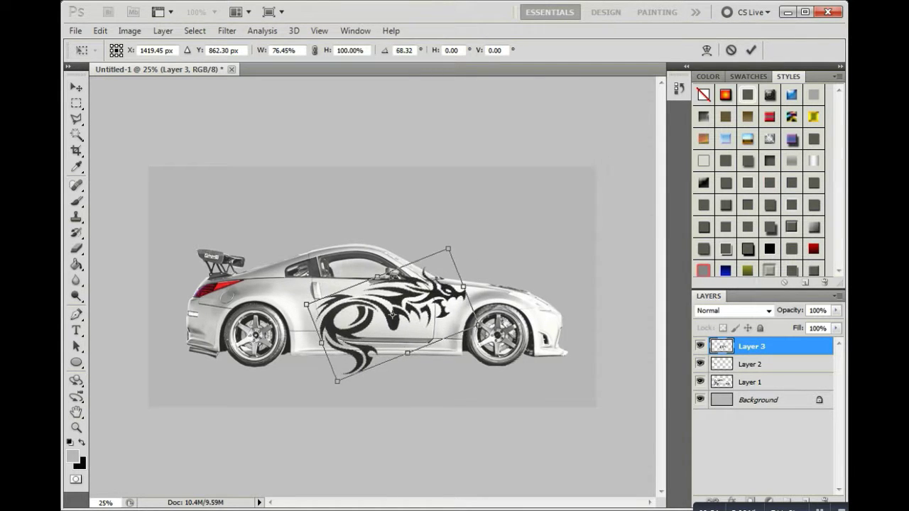
click(100, 31)
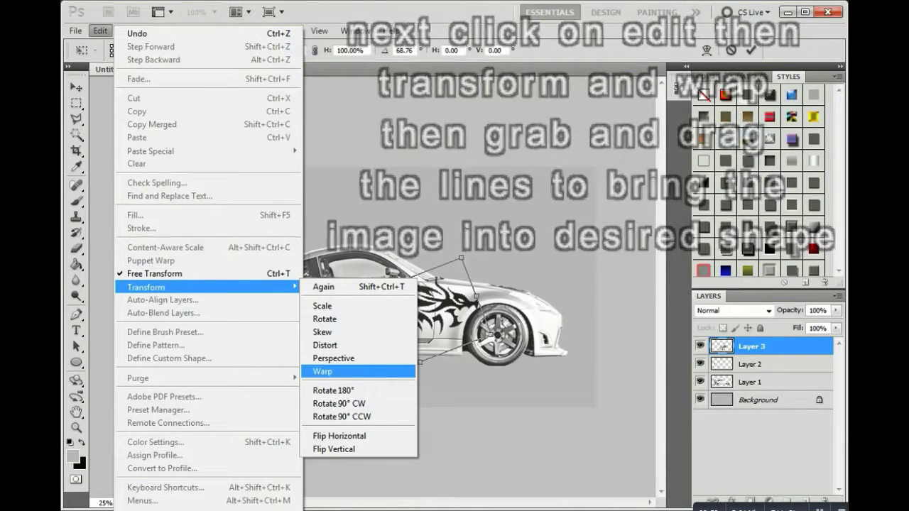
Warp the dragon's grid so its tail and head curve along the side panel between the wheels, then commit
click(323, 372)
drag(350, 389, 297, 353)
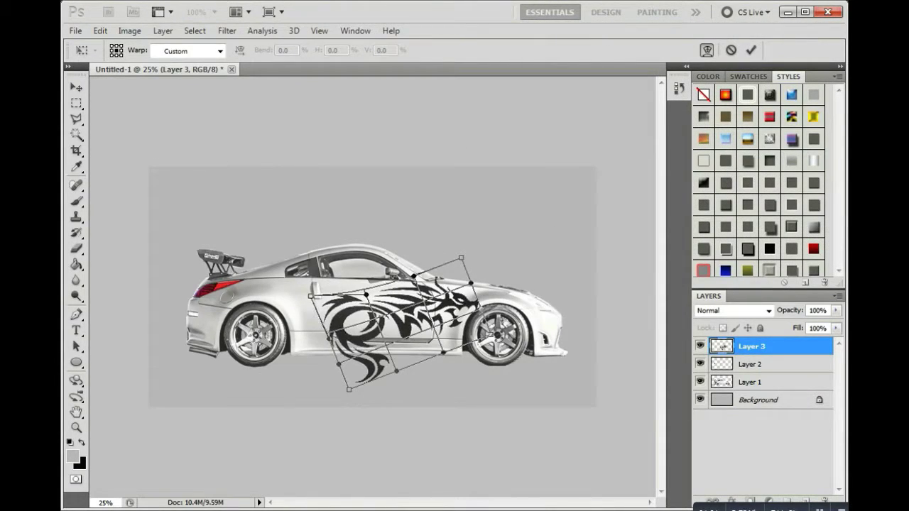
drag(287, 316, 299, 343)
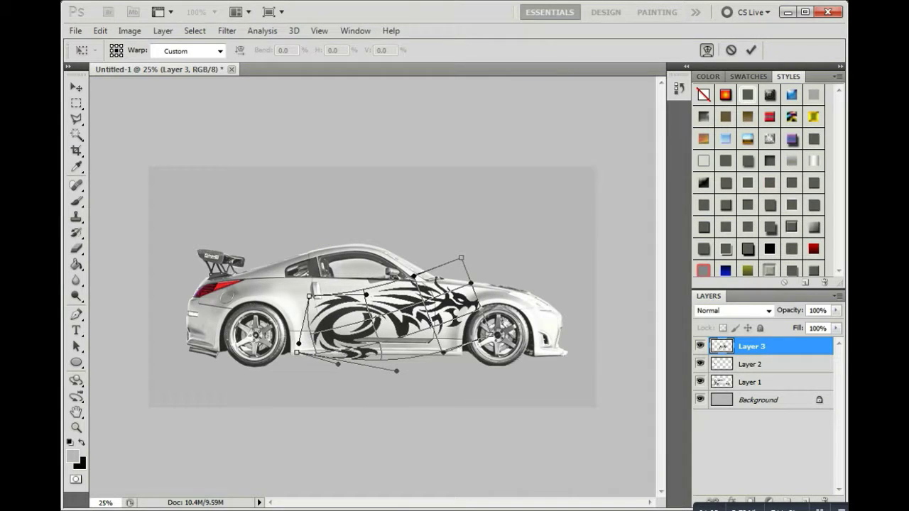
drag(397, 371, 398, 351)
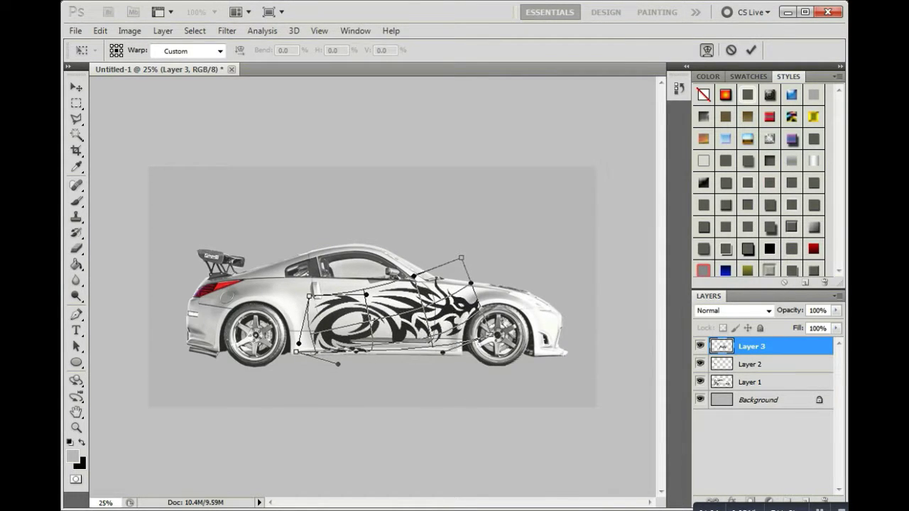
drag(461, 257, 459, 268)
drag(310, 296, 303, 306)
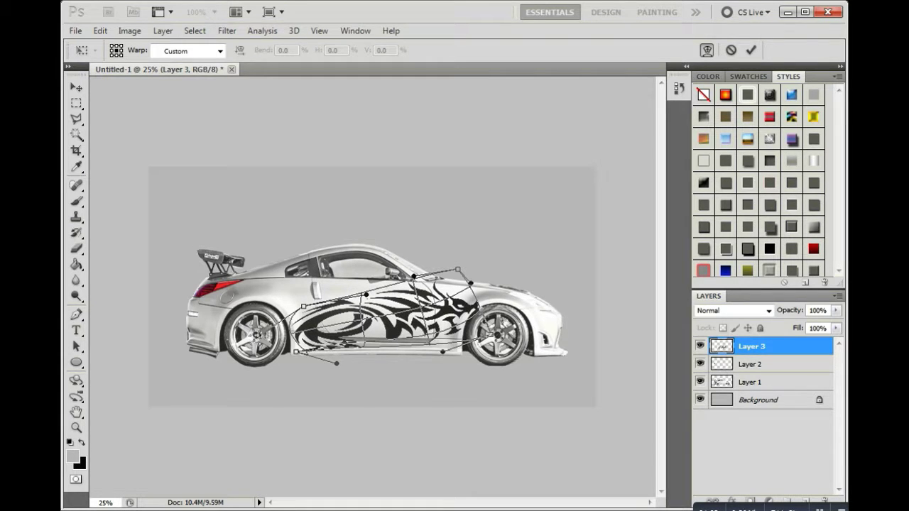
drag(442, 351, 439, 360)
mouse_move(303, 306)
mouse_down()
mouse_move(295, 298)
mouse_move(335, 316)
mouse_move(398, 312)
mouse_up()
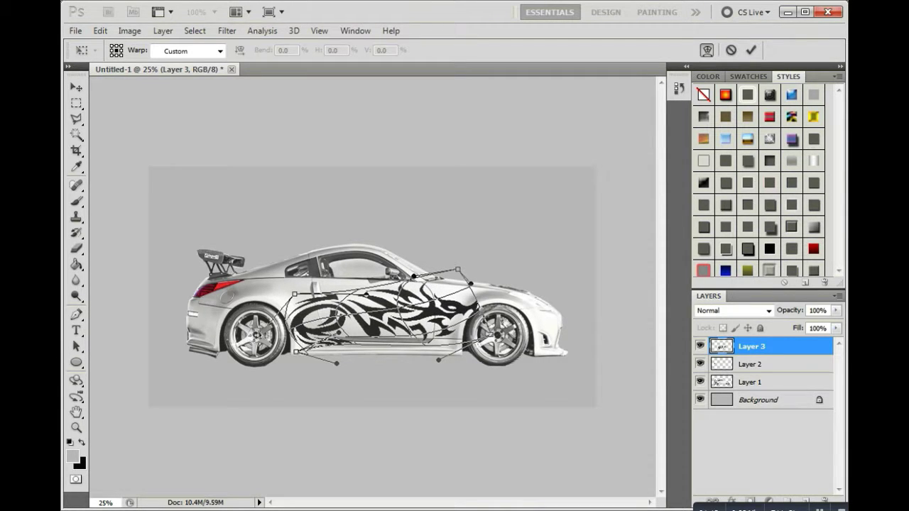
drag(458, 270, 443, 255)
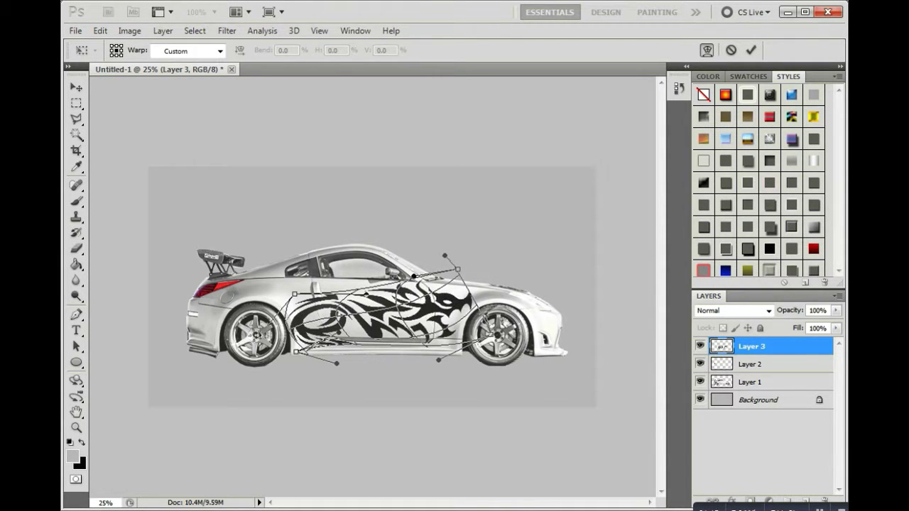
drag(310, 312, 364, 328)
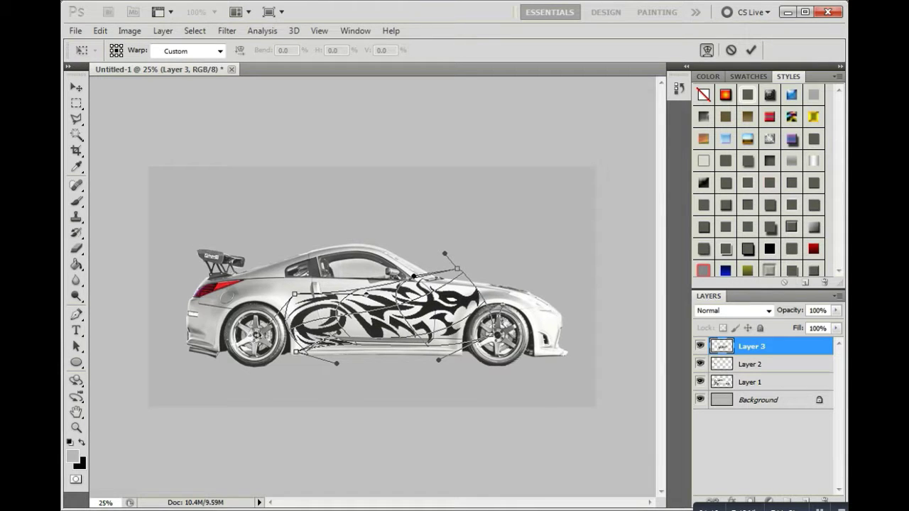
click(76, 86)
key(Return)
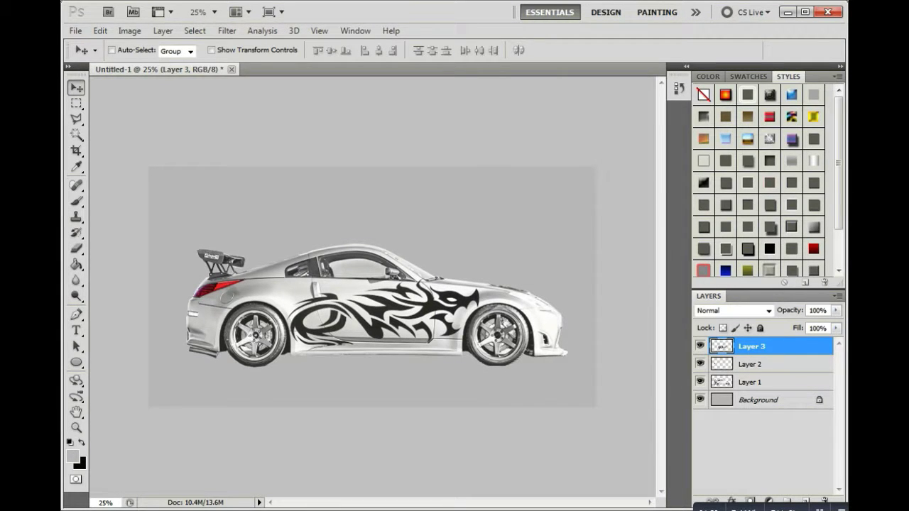
Add an Orange, Yellow, Orange Gradient Overlay to the dragon with yellow stop at 31% and 51° angle
key(h)
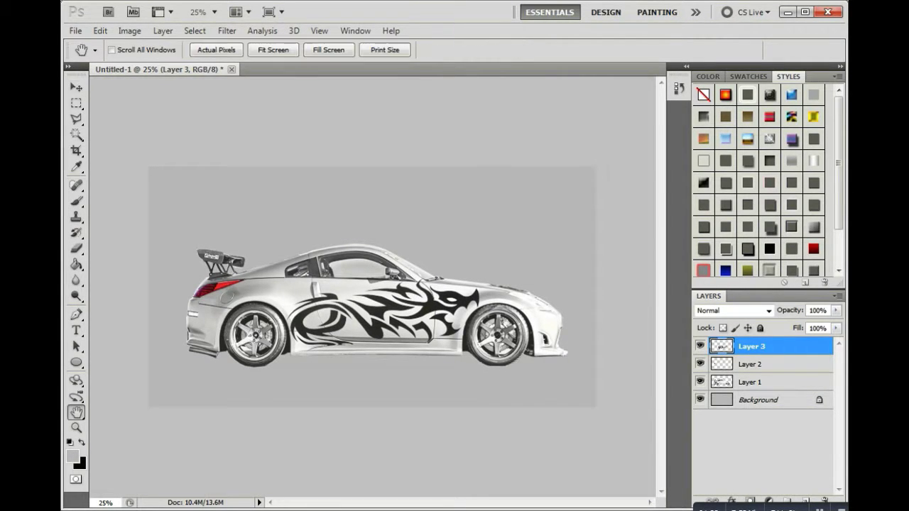
double_click(795, 346)
click(450, 216)
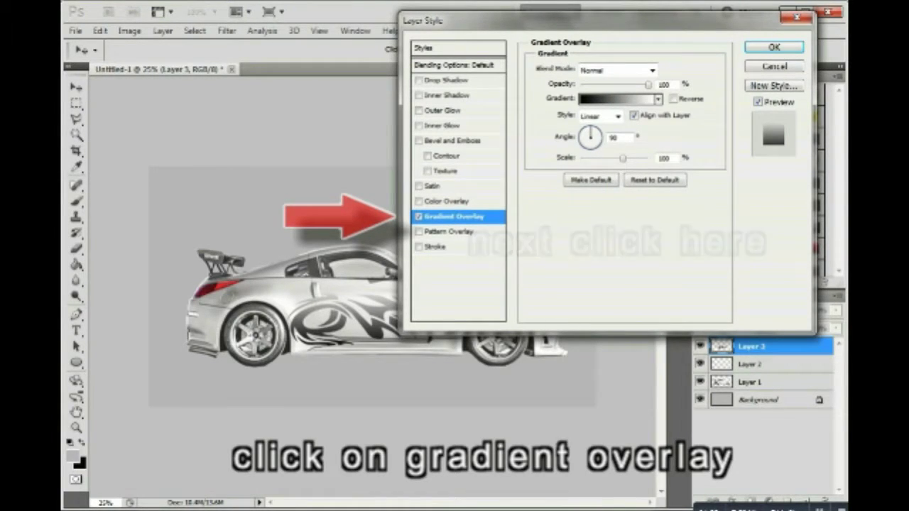
click(618, 99)
click(716, 166)
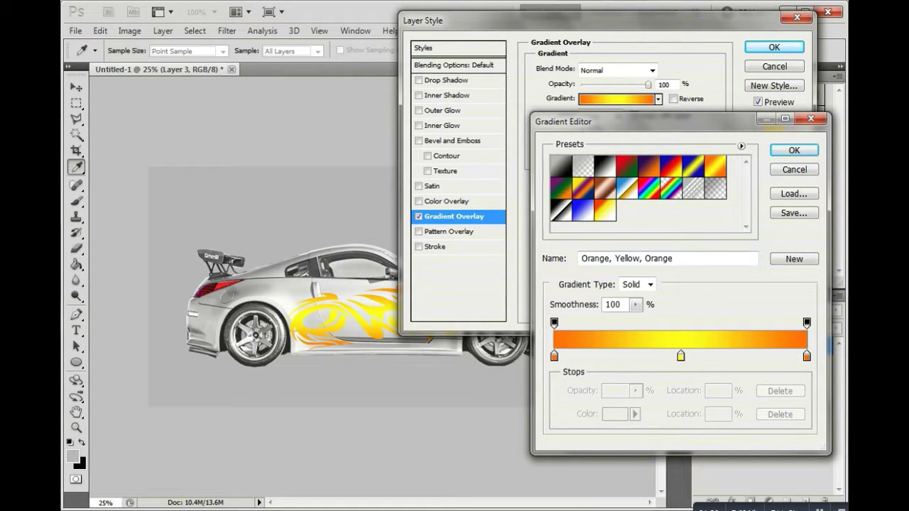
drag(680, 356, 632, 356)
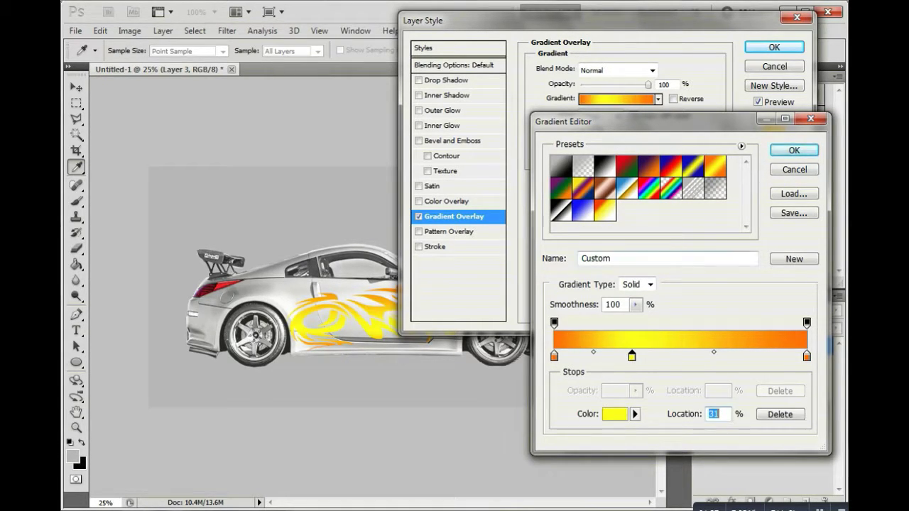
key(Return)
click(596, 130)
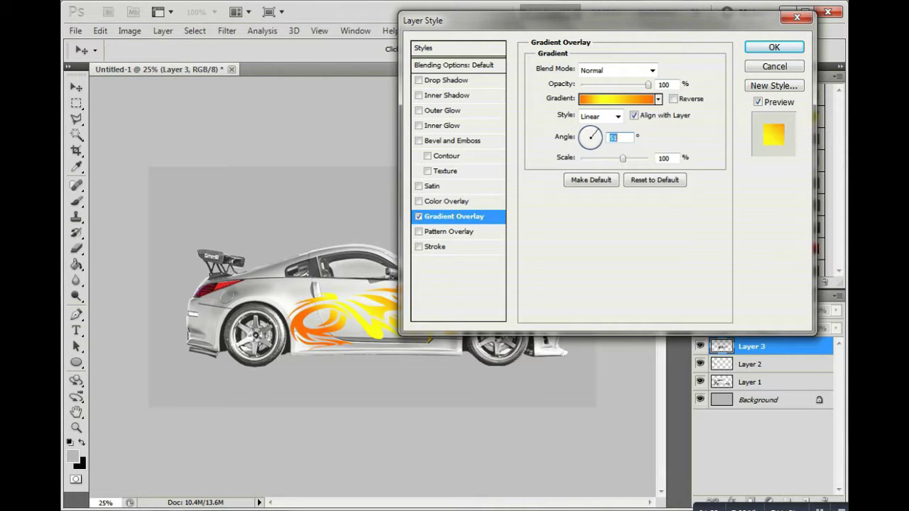
mouse_move(462, 20)
mouse_down()
mouse_move(573, 42)
mouse_move(428, 44)
mouse_up()
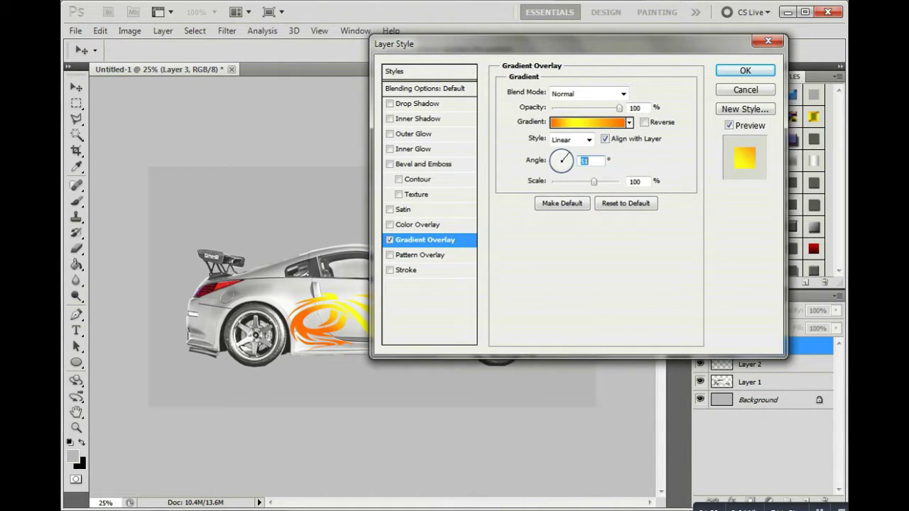
Move the yellow stop to 7% and recolour the left stop bright yellow
click(587, 122)
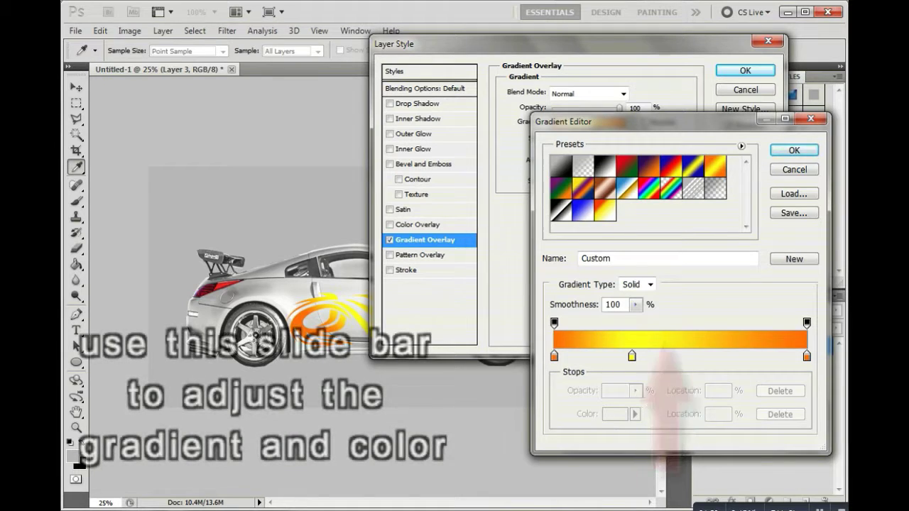
drag(563, 355, 570, 355)
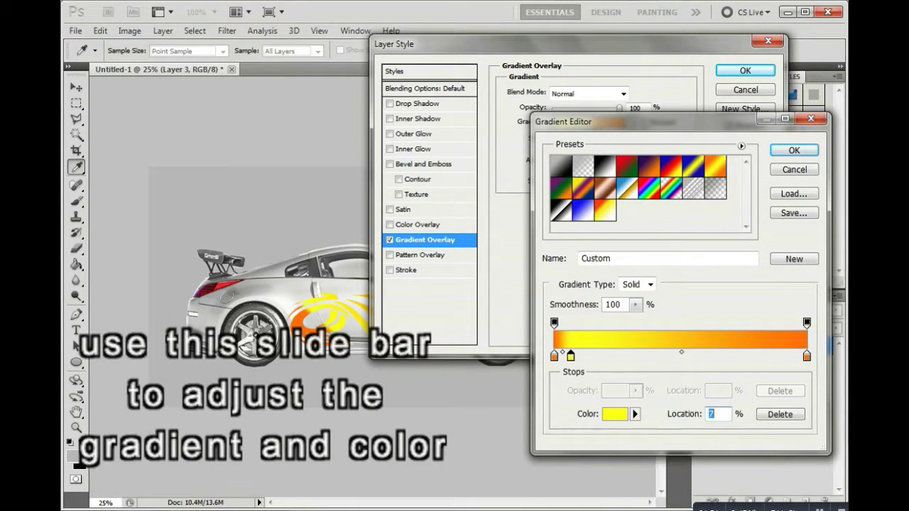
double_click(554, 356)
drag(284, 146, 524, 139)
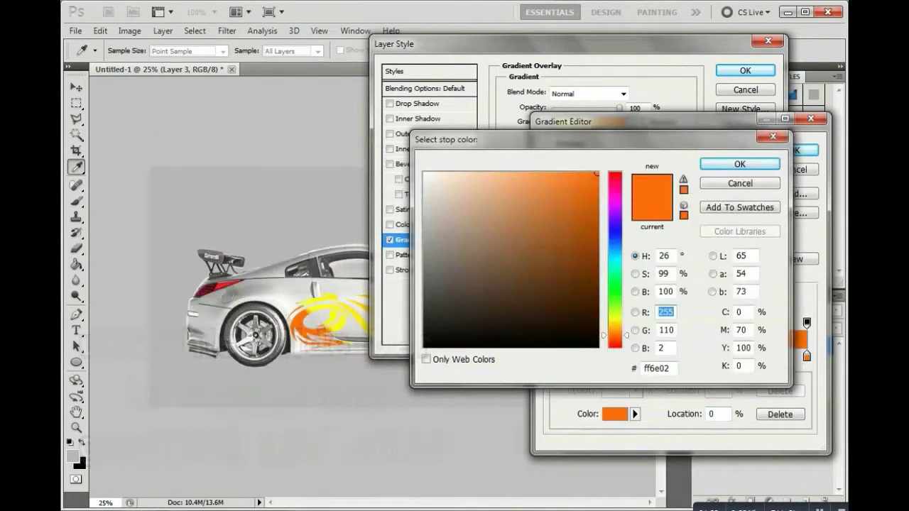
click(424, 308)
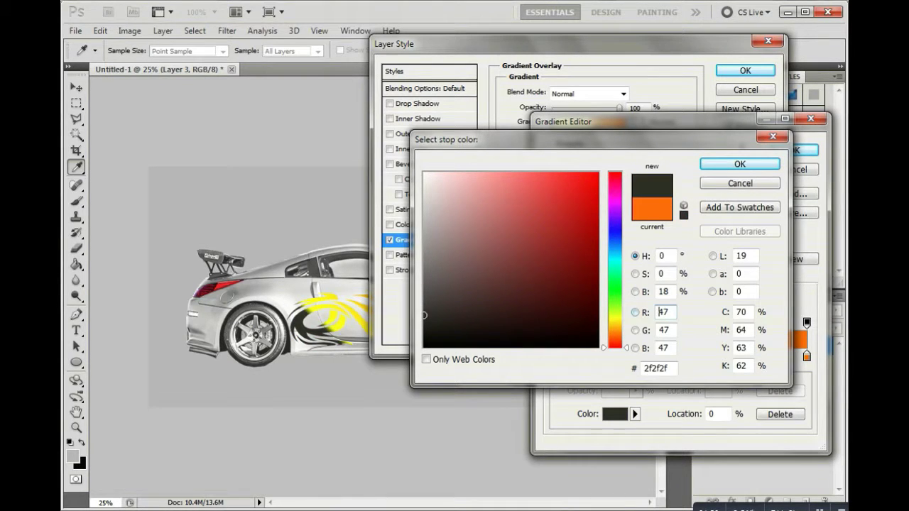
click(316, 313)
key(Return)
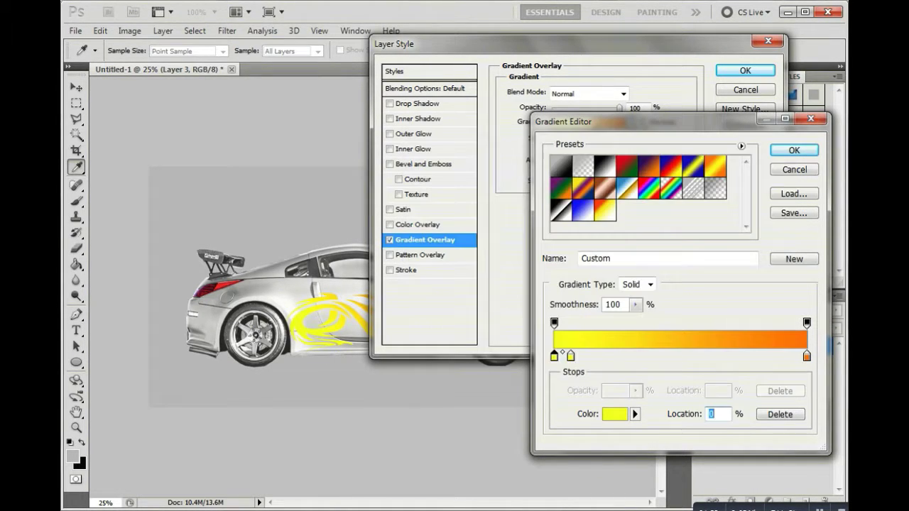
key(Return)
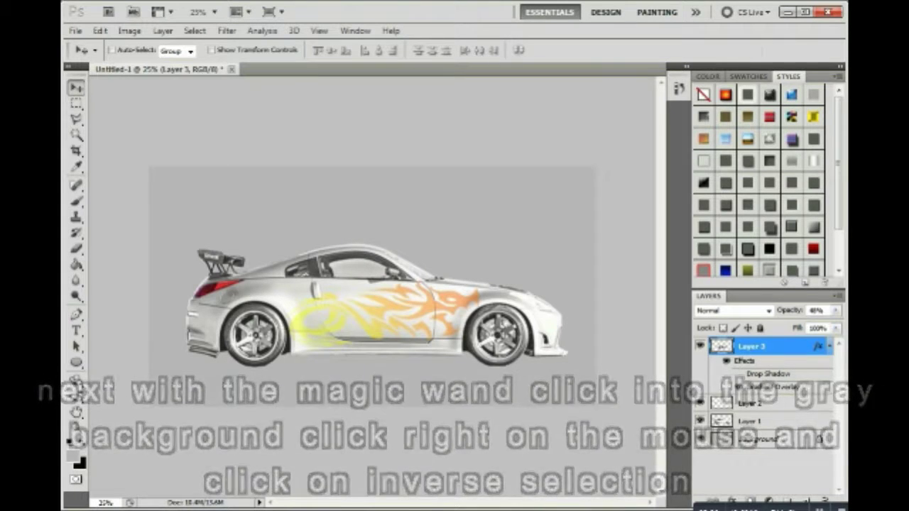
Select everything but the grey background and paste a Copy Merged of the decal as Layer 4
key(w)
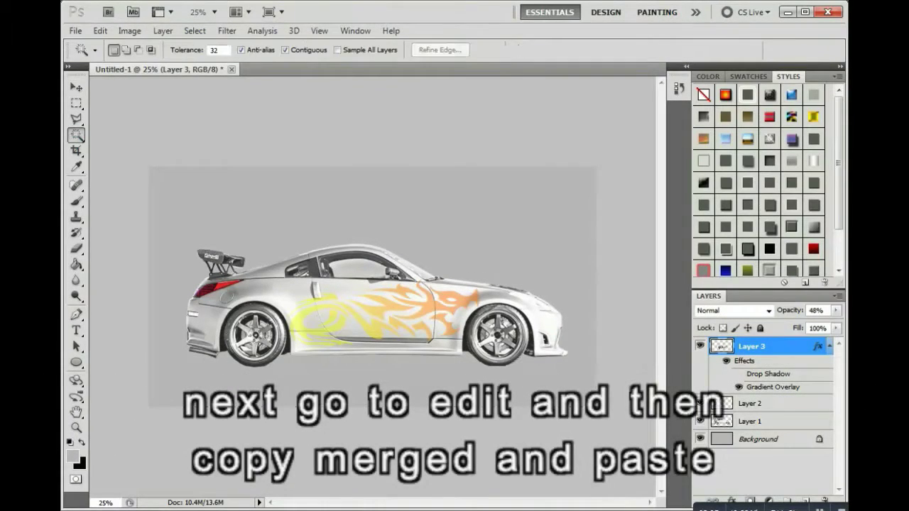
click(341, 284)
right_click(350, 284)
click(396, 139)
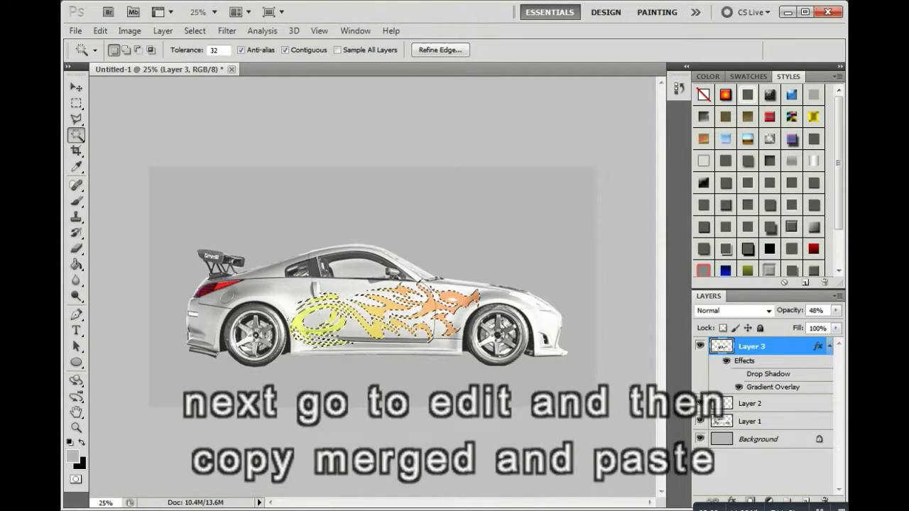
click(100, 30)
key(ctrl+v)
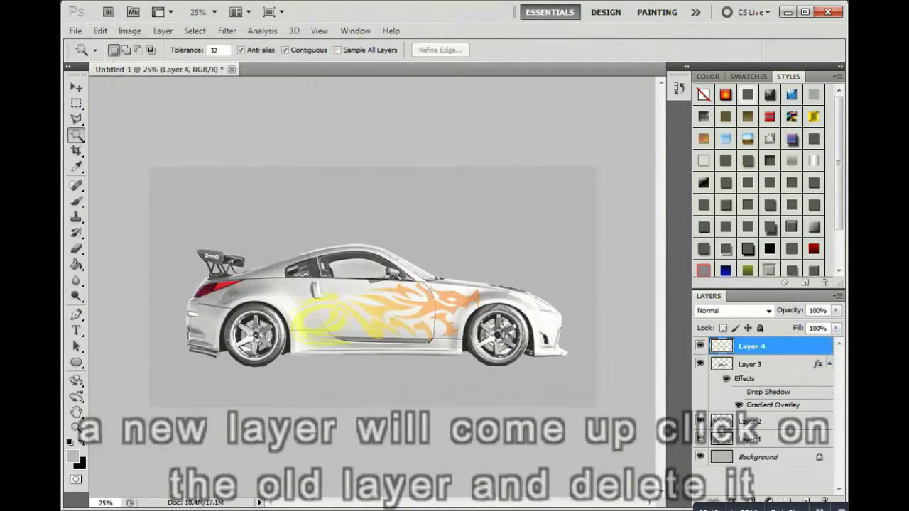
Delete the old styled Layer 3 and make Layer 4 active
click(752, 364)
click(824, 502)
key(Return)
click(752, 346)
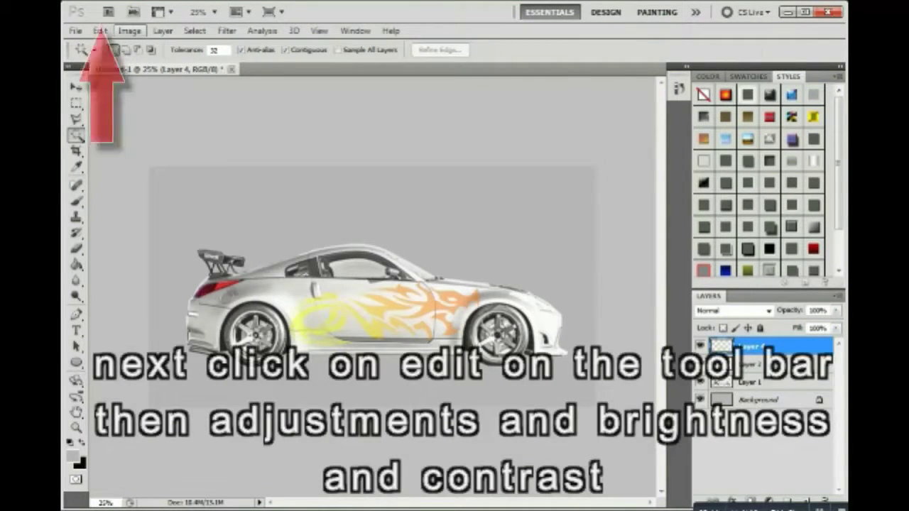
Adjust the Layer 4 decal's Brightness/Contrast to brightness 26 and contrast 38
click(129, 31)
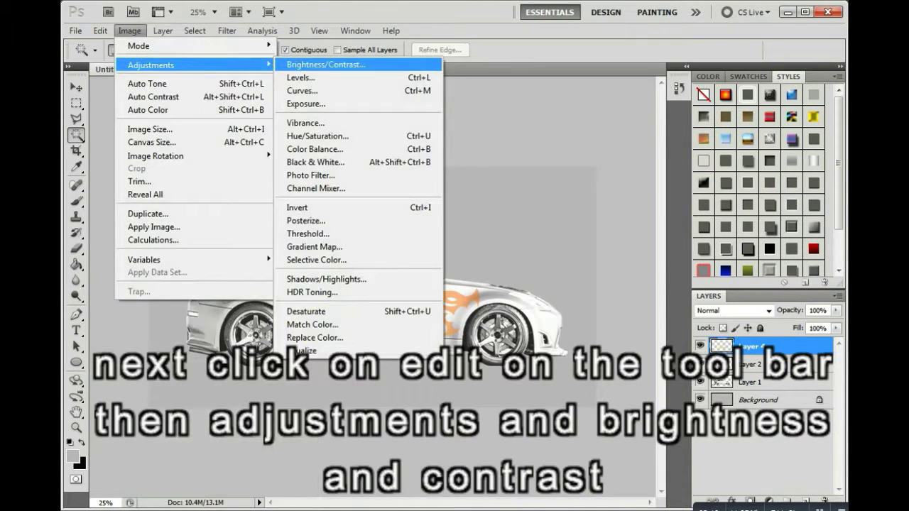
click(325, 63)
mouse_move(669, 79)
mouse_down()
mouse_move(660, 79)
mouse_move(646, 49)
mouse_up()
drag(659, 79, 695, 78)
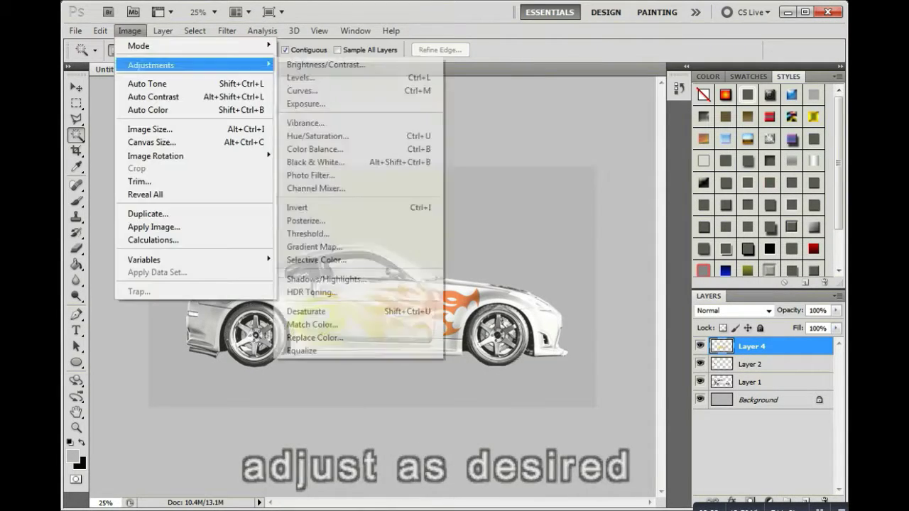
drag(668, 49, 681, 49)
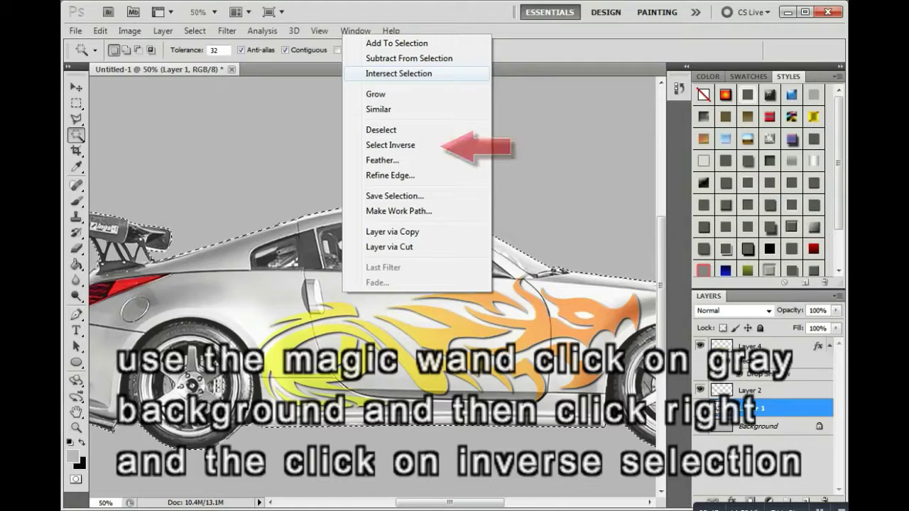
Invert the selection to the car, then Copy Merged and paste it as Layer 5
click(389, 145)
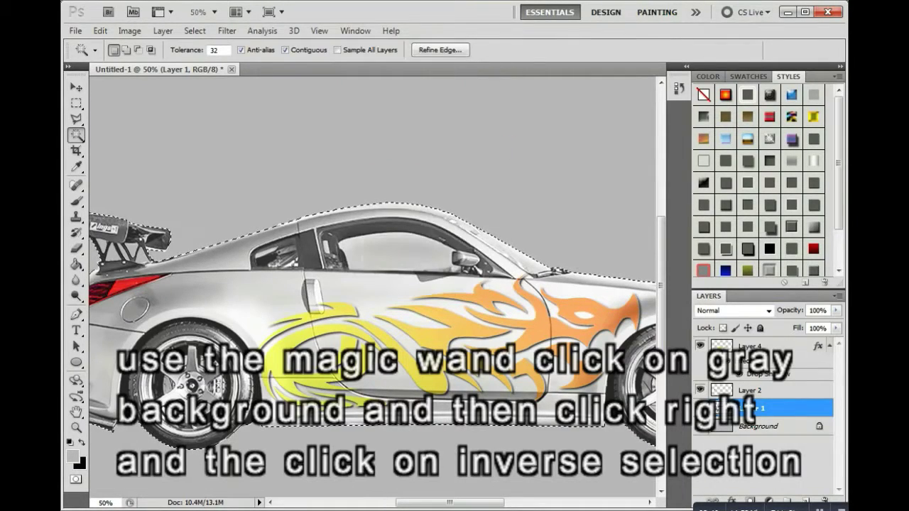
scroll(377, 340, left, 2)
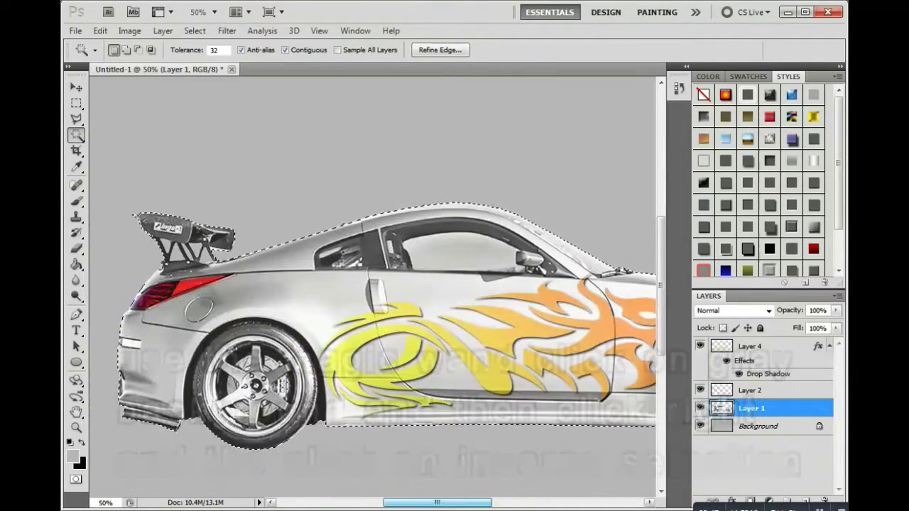
click(100, 30)
click(151, 125)
click(100, 31)
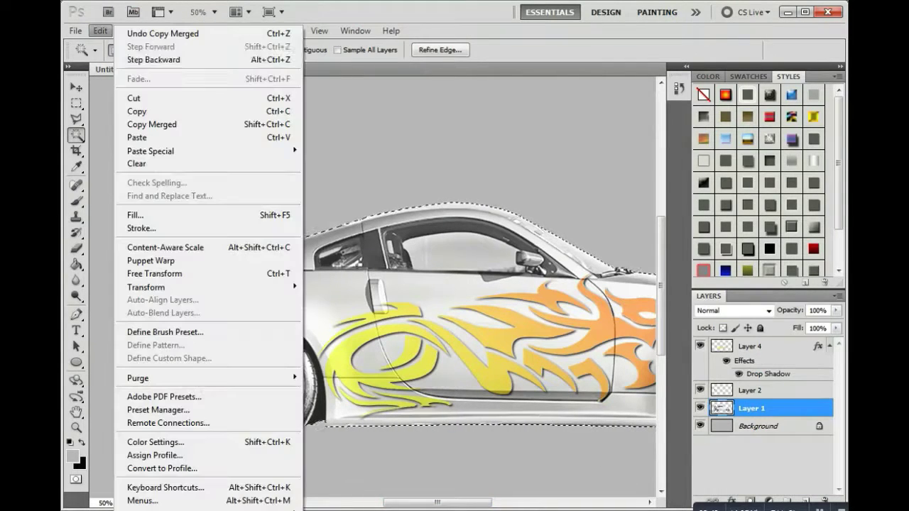
click(137, 137)
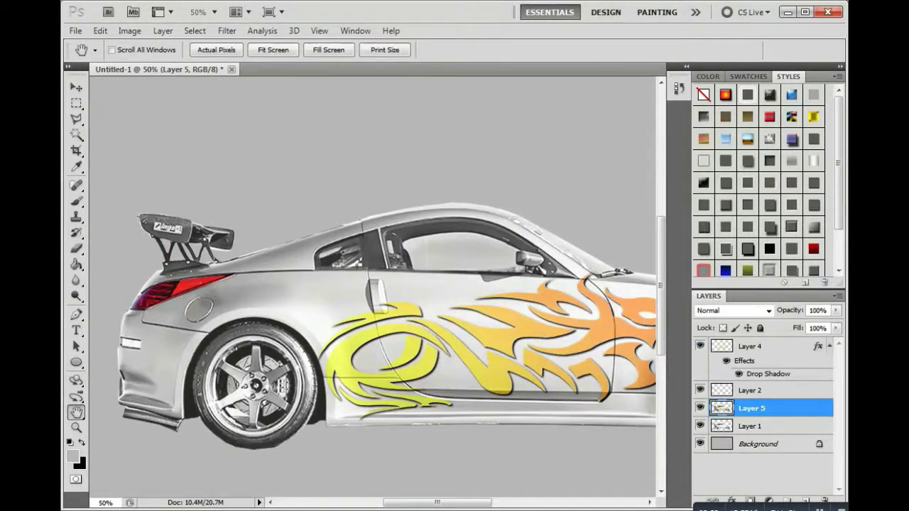
Enable a Gradient Overlay on Layer 5 and make the gradient's start stop red
double_click(803, 407)
click(417, 341)
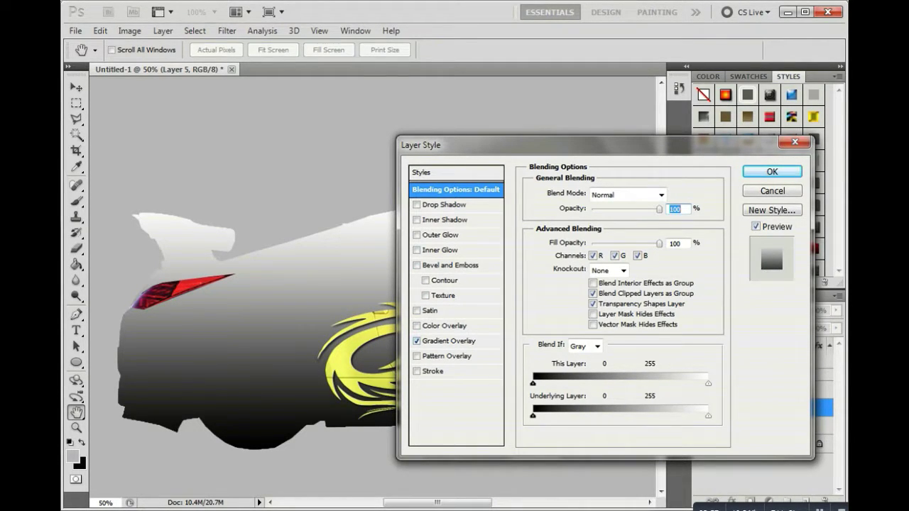
click(449, 341)
click(611, 282)
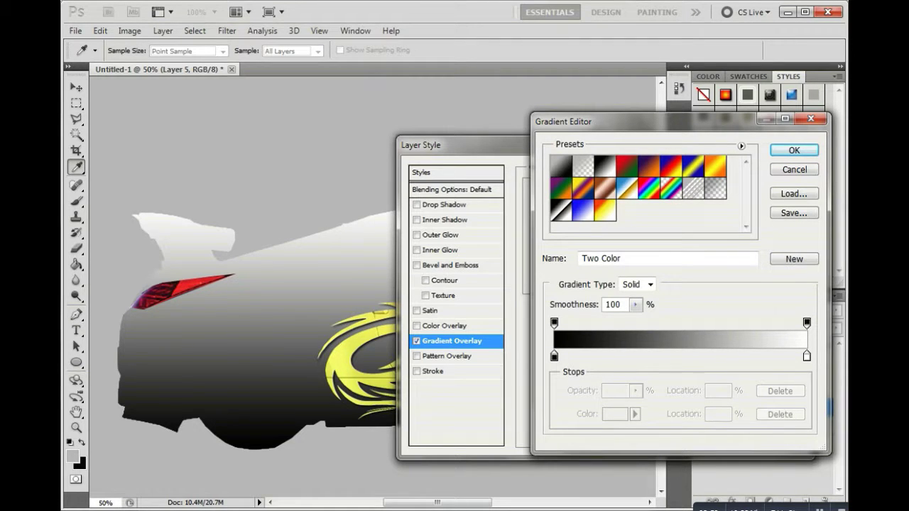
click(554, 356)
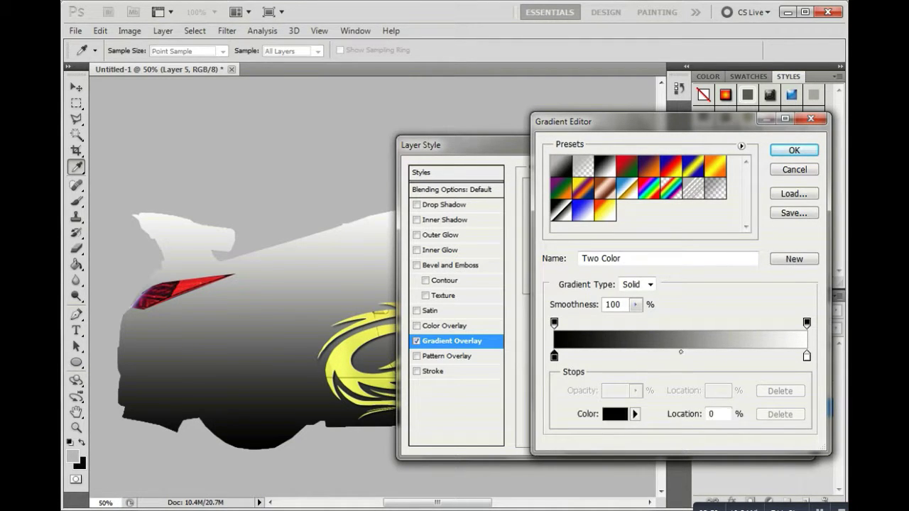
click(615, 414)
click(597, 175)
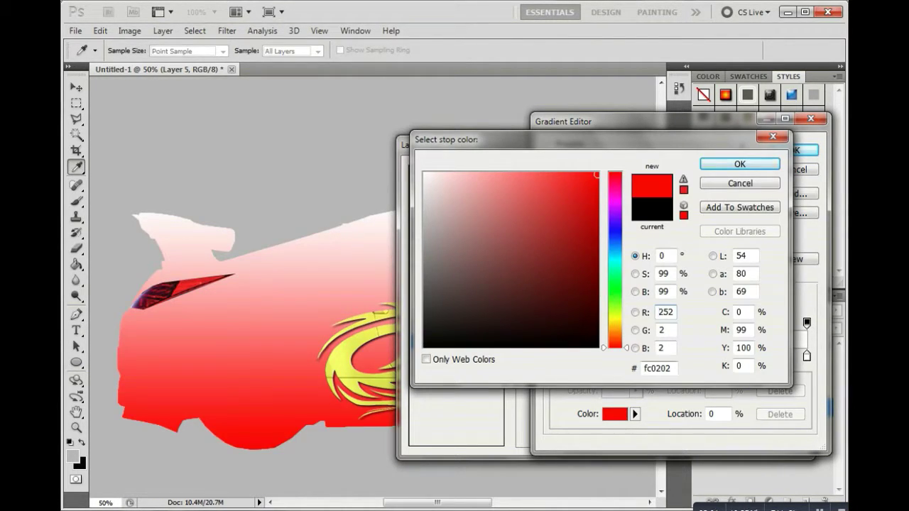
click(739, 163)
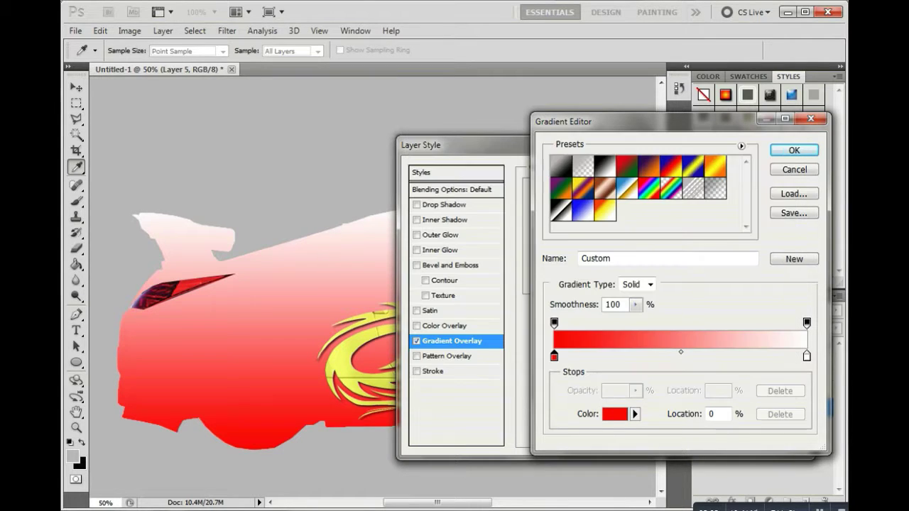
Make the gradient's end stop bright yellow, set the angle to 130°, and apply
click(615, 414)
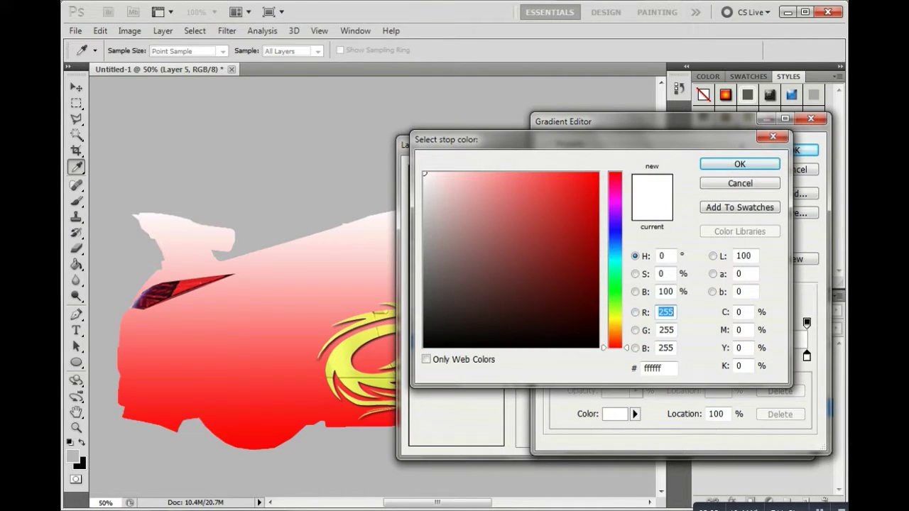
click(615, 318)
click(596, 174)
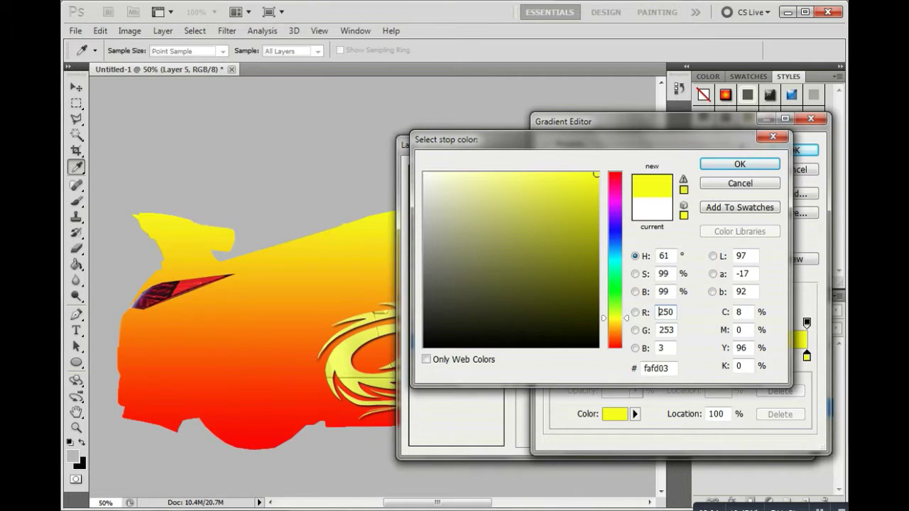
key(Return)
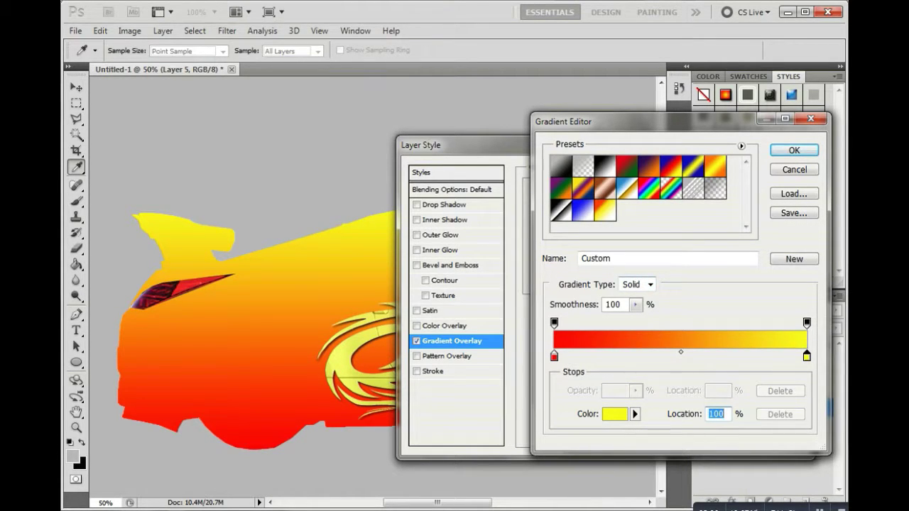
key(Return)
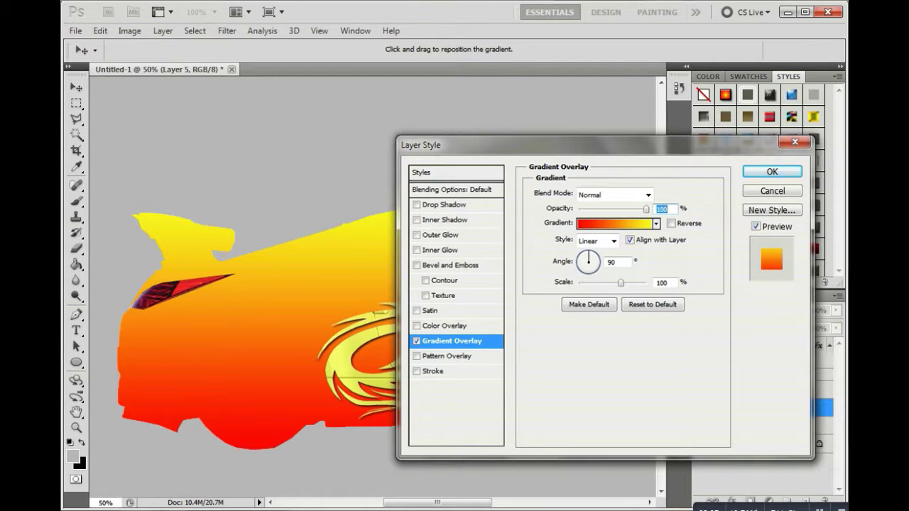
click(579, 258)
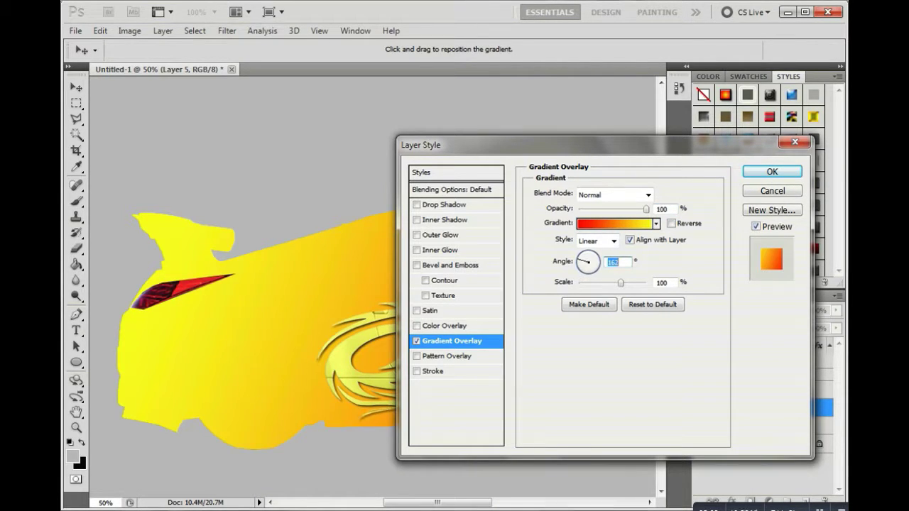
click(581, 253)
mouse_move(462, 145)
mouse_down()
mouse_move(171, 249)
mouse_move(171, 157)
mouse_move(260, 136)
mouse_up()
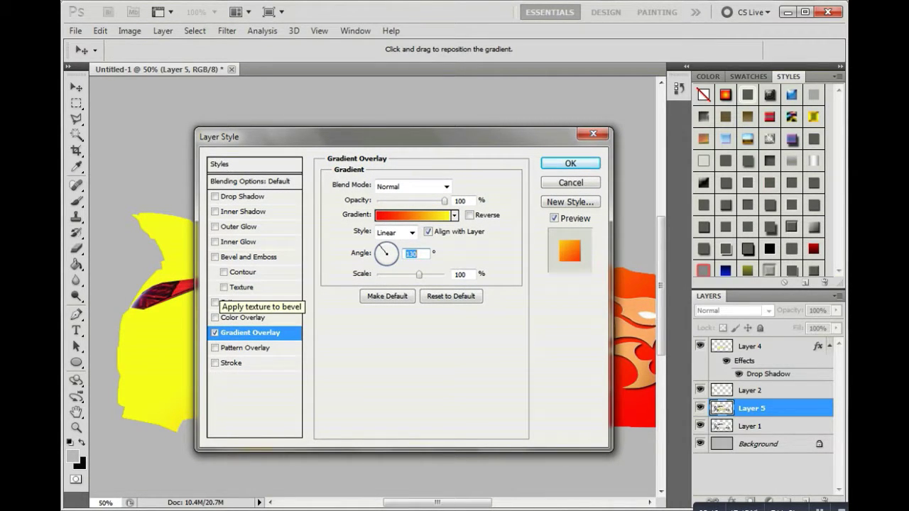
click(571, 163)
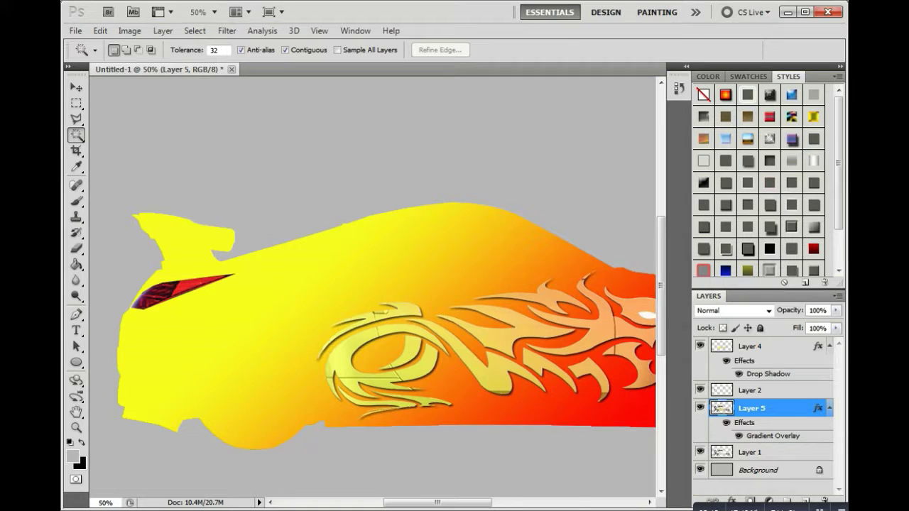
Zoom out to the whole car and set Layer 5's blending opacity to 46%
key(z)
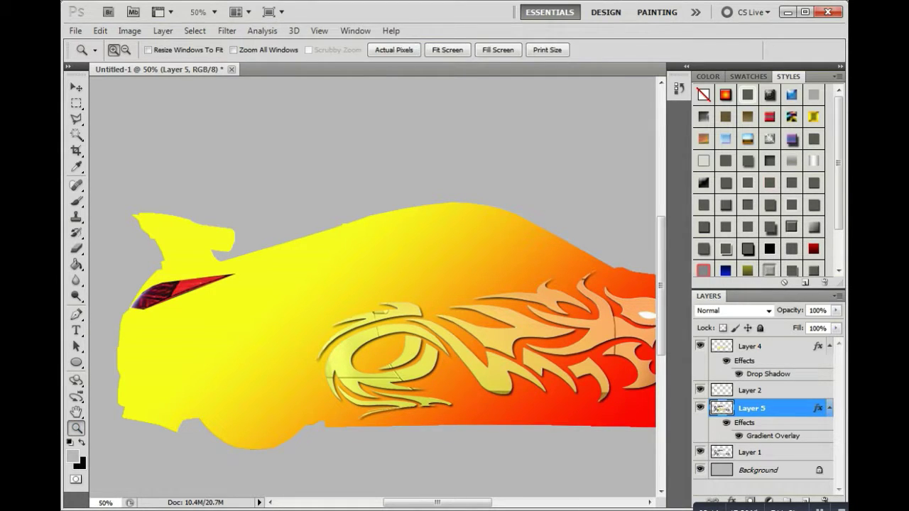
click(125, 50)
key(ctrl+minus)
key(ctrl+minus)
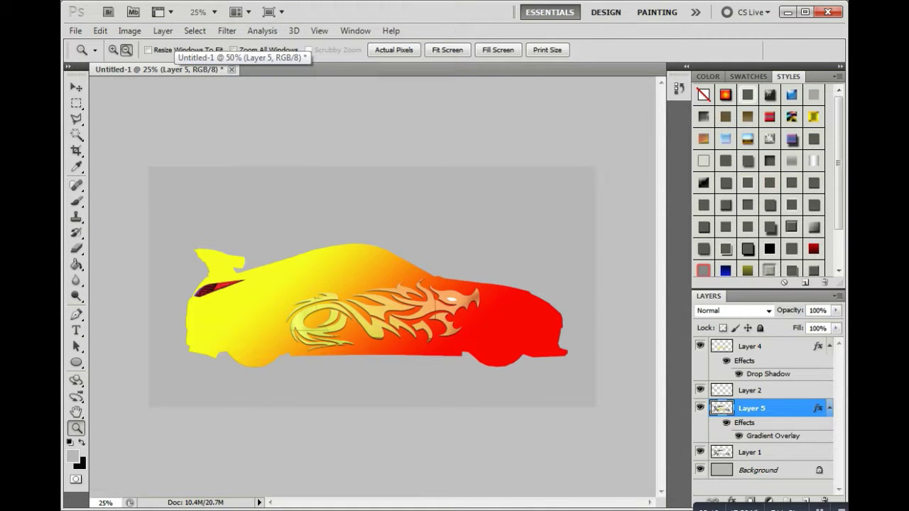
double_click(789, 408)
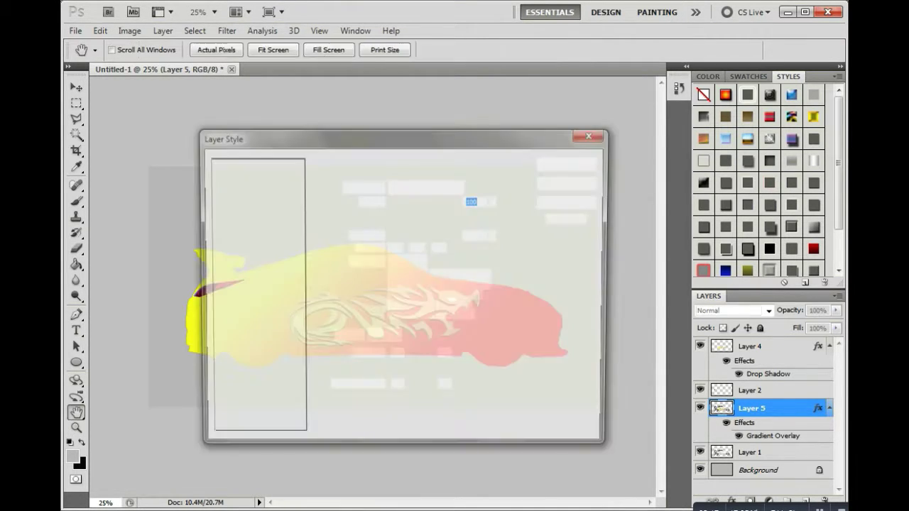
drag(319, 137, 514, 137)
drag(654, 201, 612, 201)
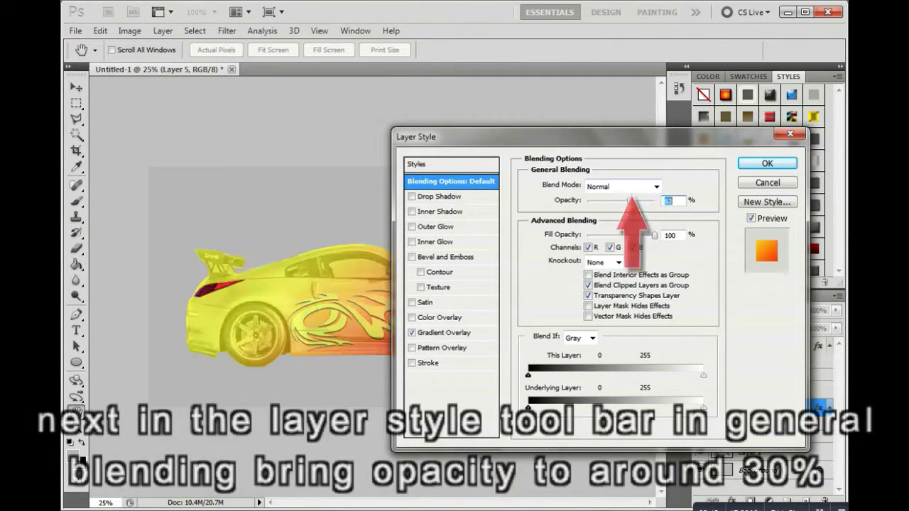
text(46)
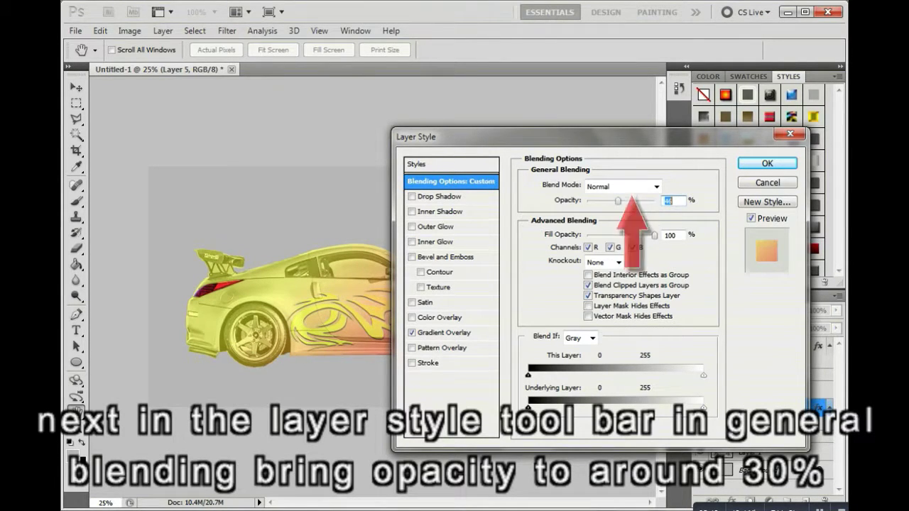
key(Return)
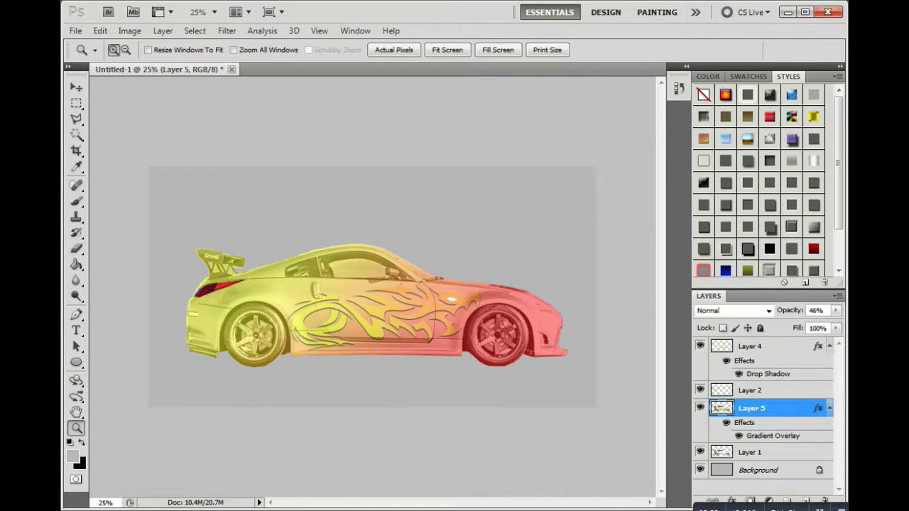
Zoom in, erase the tint from the spoiler and windows with the Polygonal Lasso, then deselect
key(ctrl+plus)
key(ctrl+plus)
key(ctrl+plus)
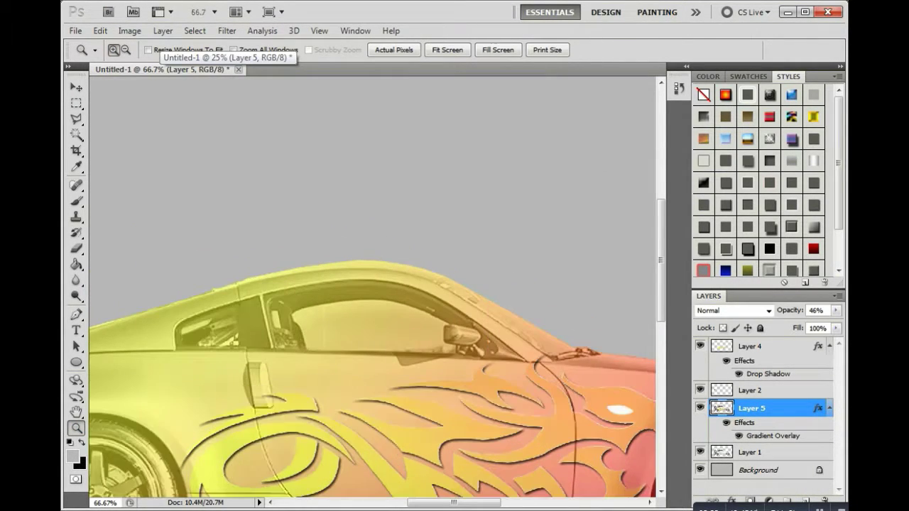
key(l)
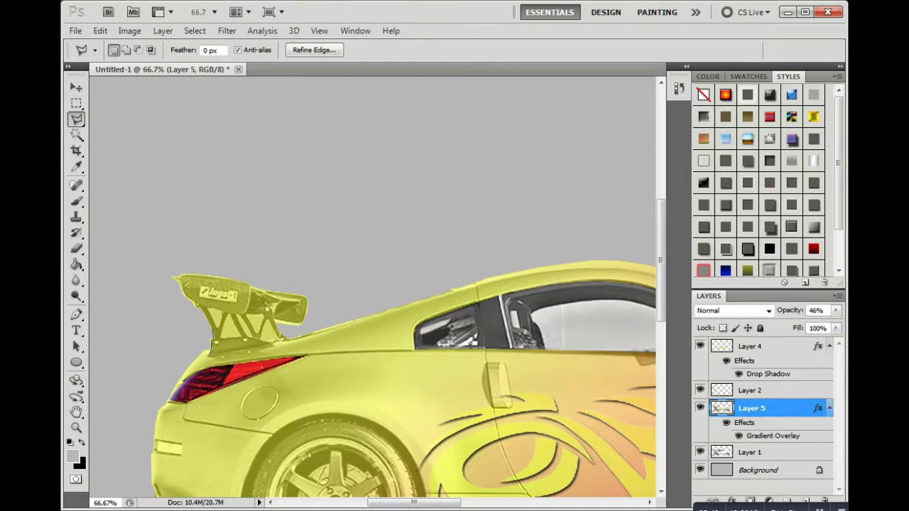
key(ctrl+d)
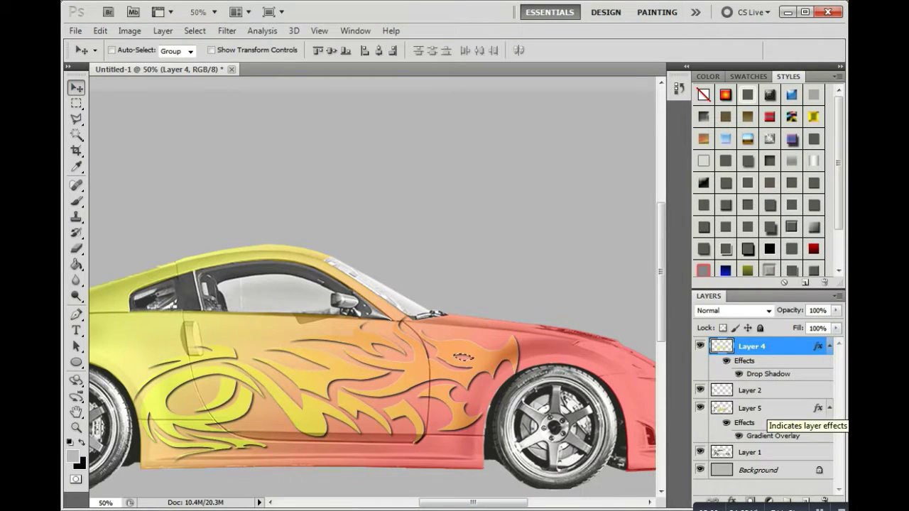
Raise Layer 5's opacity to 67% and erase the red from the front bumper vent
double_click(818, 409)
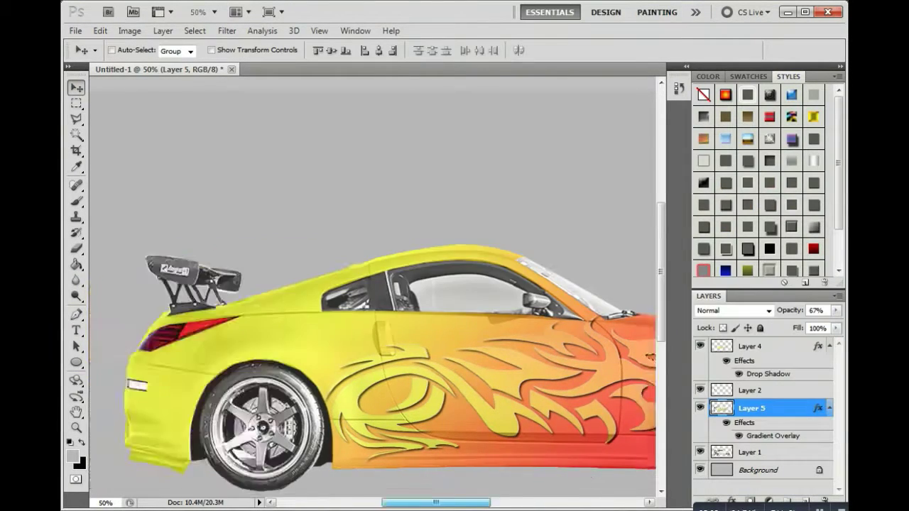
key(z)
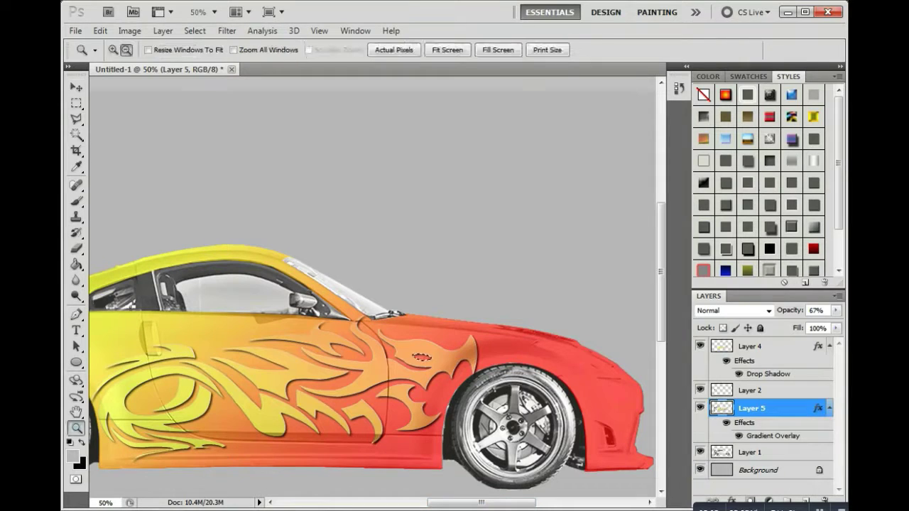
key(ctrl+plus)
key(ctrl+plus)
key(l)
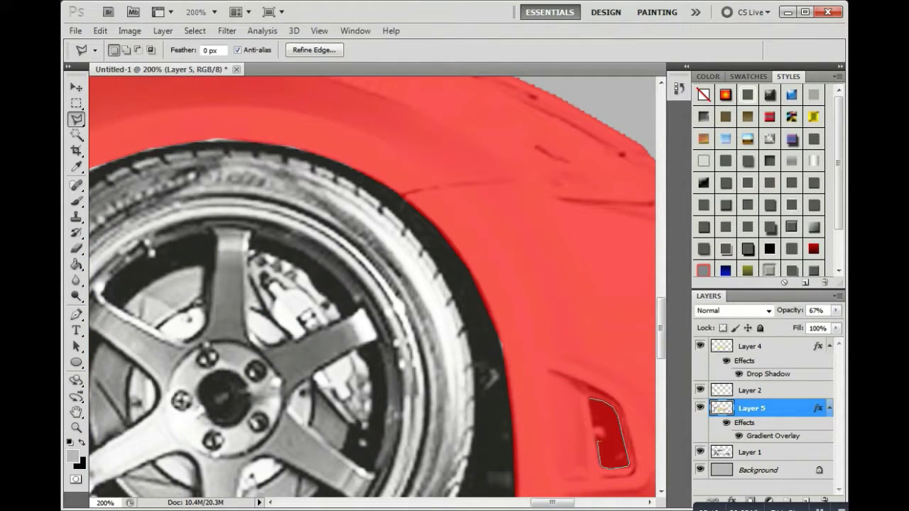
key(e)
key(z)
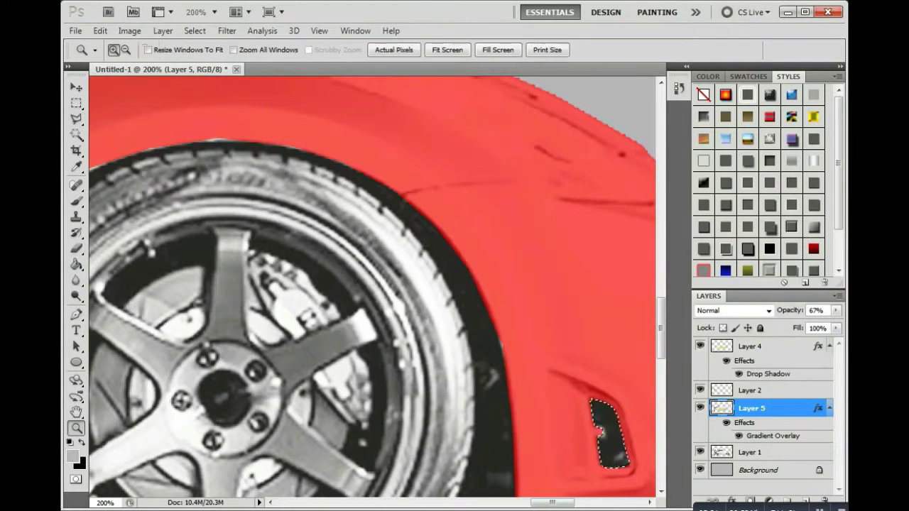
key(ctrl+minus)
key(ctrl+minus)
key(ctrl+minus)
key(ctrl+minus)
key(ctrl+minus)
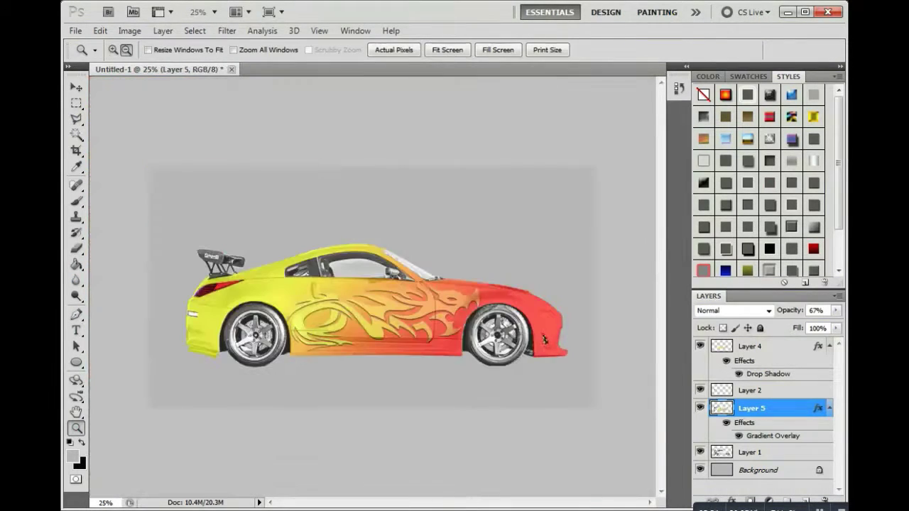
key(m)
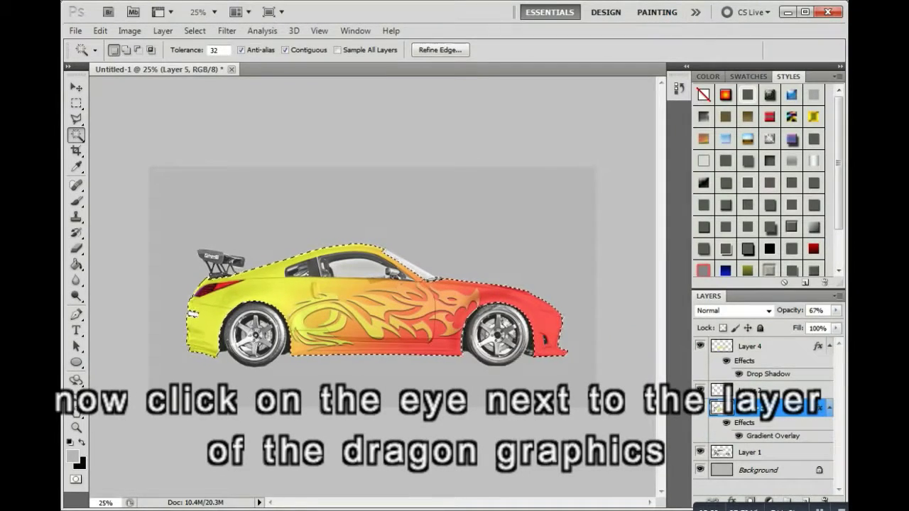
Hide the Layer 4 decal and paste a merged copy of the tinted car as Layer 6
click(700, 346)
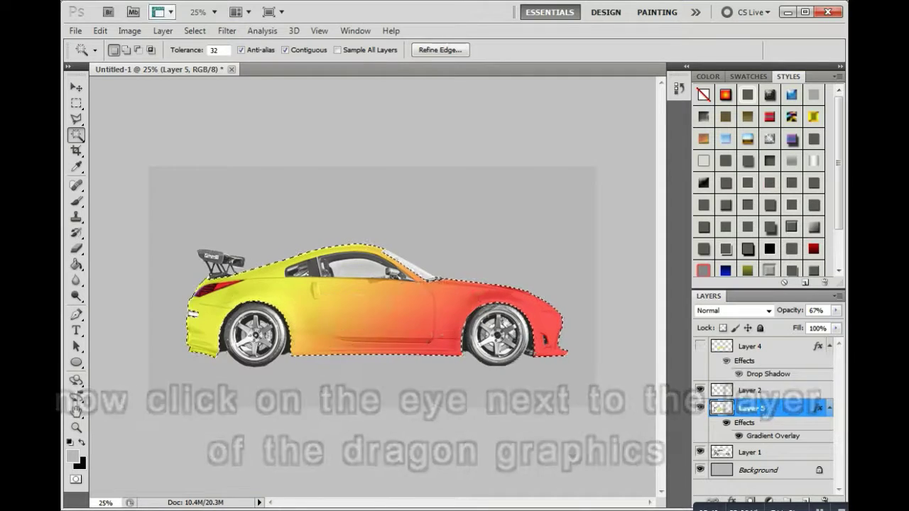
click(101, 31)
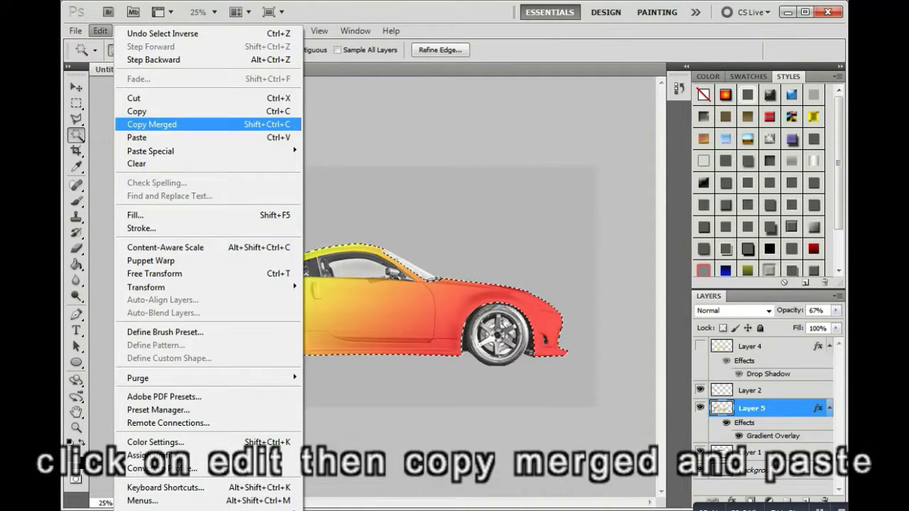
click(152, 120)
click(100, 30)
click(152, 135)
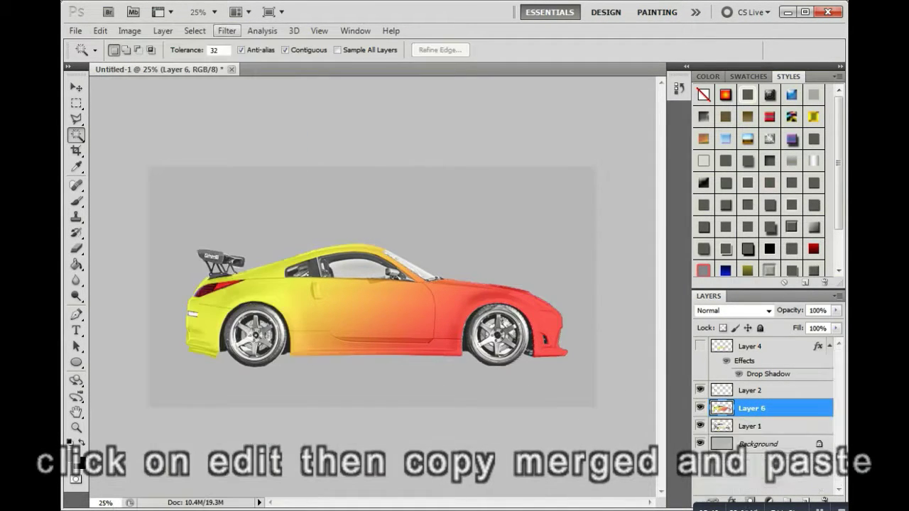
Open Brightness/Contrast for Layer 6 to set brightness -62 and contrast 74
click(129, 31)
mouse_move(150, 64)
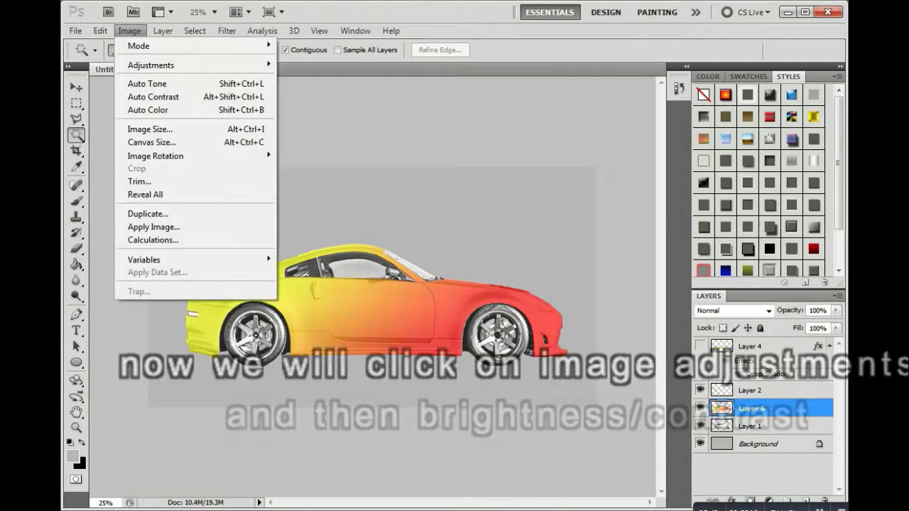
click(325, 65)
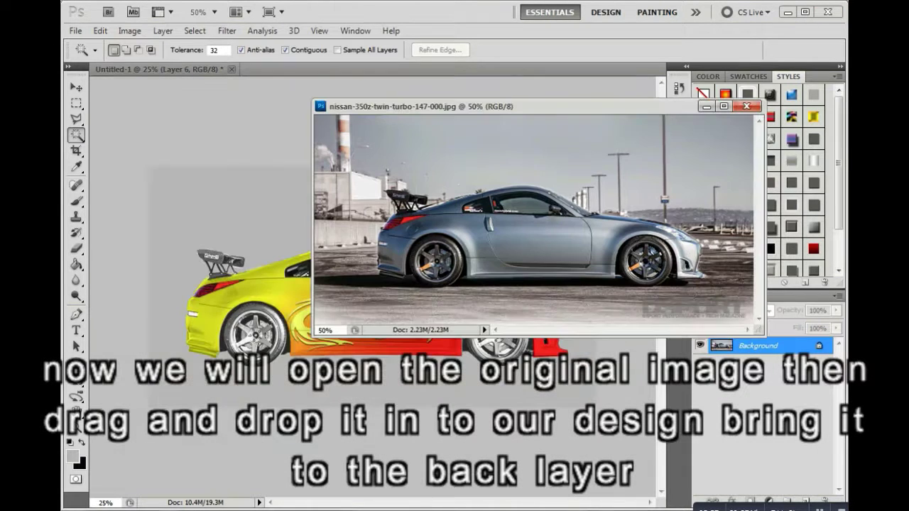
Drag the Nissan photo into Untitled-1 as Layer 7 and move it beneath the car layers
key(v)
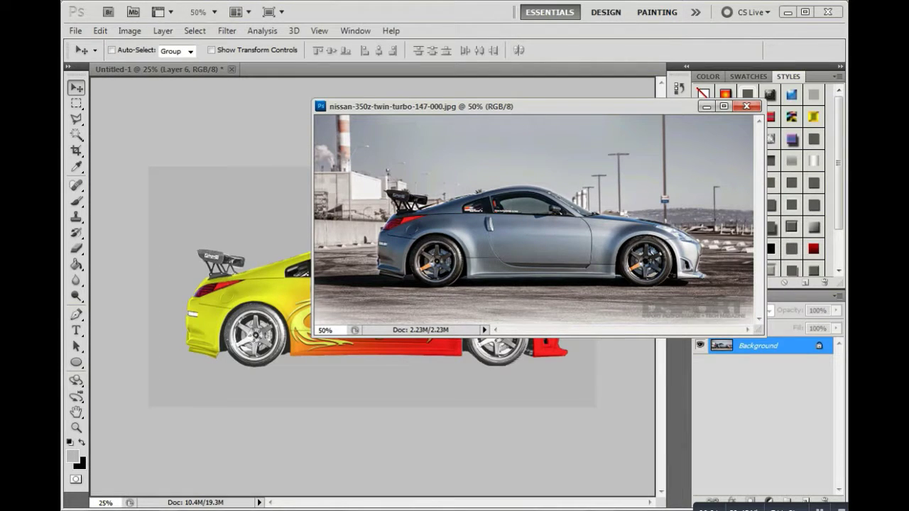
drag(426, 213, 248, 227)
key(ctrl+shift+bracketright)
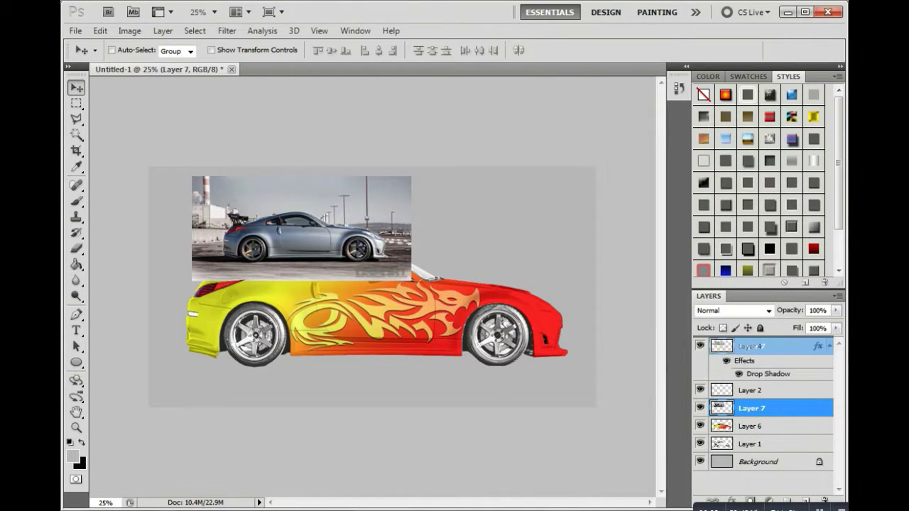
key(ctrl+shift+bracketleft)
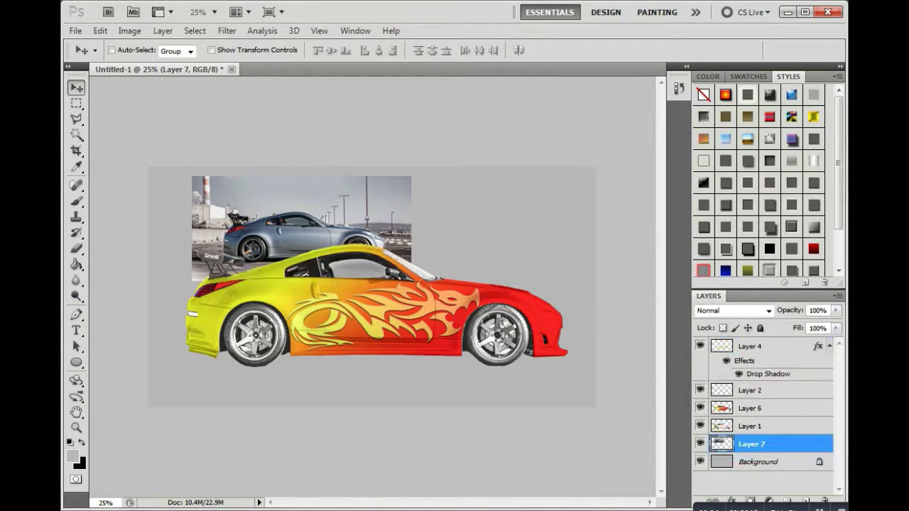
drag(302, 227, 259, 218)
click(100, 30)
Free-transform the street photo to about 231% by 235% so it fills the canvas
click(177, 269)
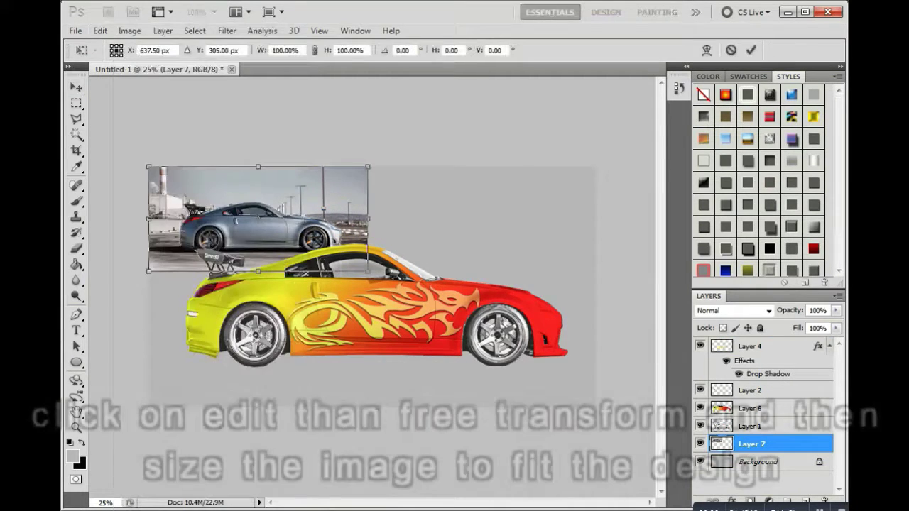
drag(368, 271, 611, 401)
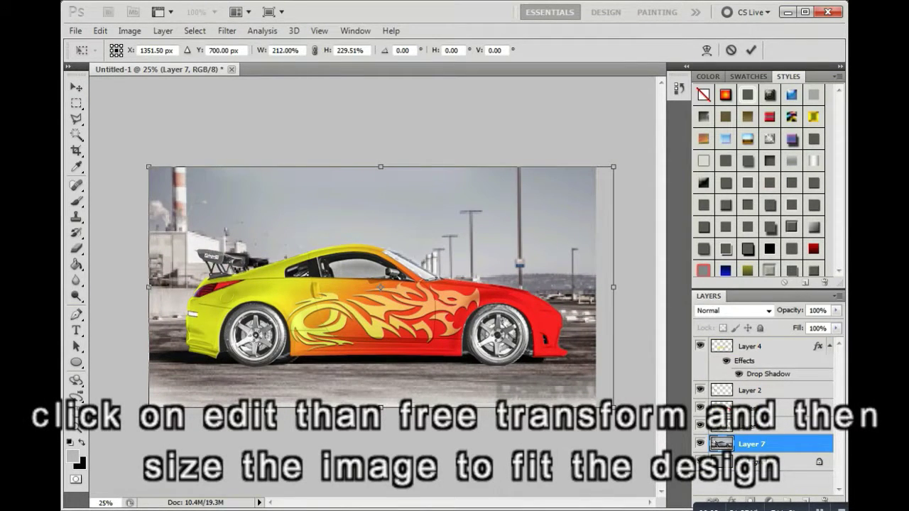
drag(148, 287, 119, 287)
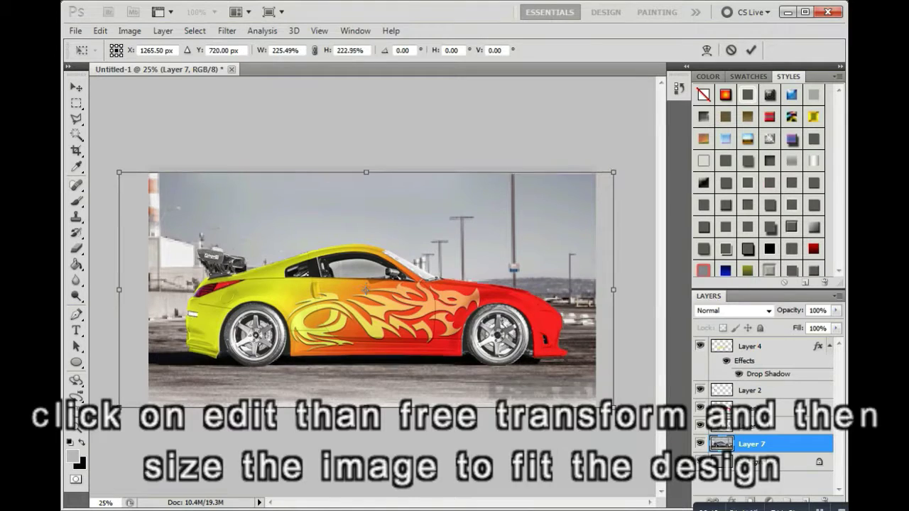
drag(119, 287, 116, 287)
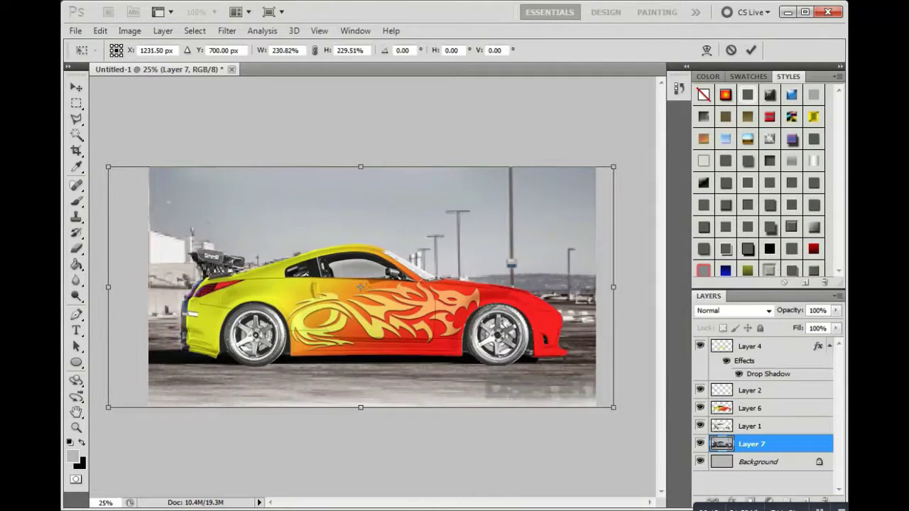
drag(613, 287, 621, 287)
drag(368, 407, 368, 413)
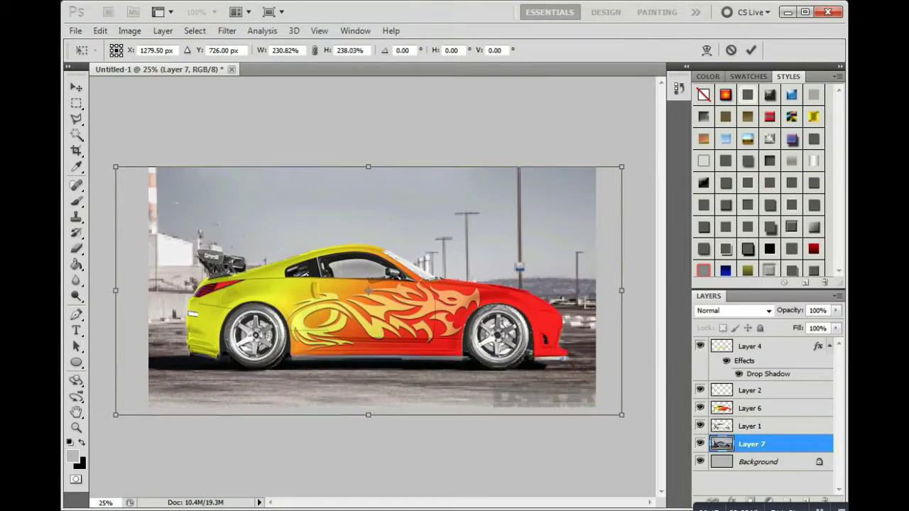
key(ctrl+z)
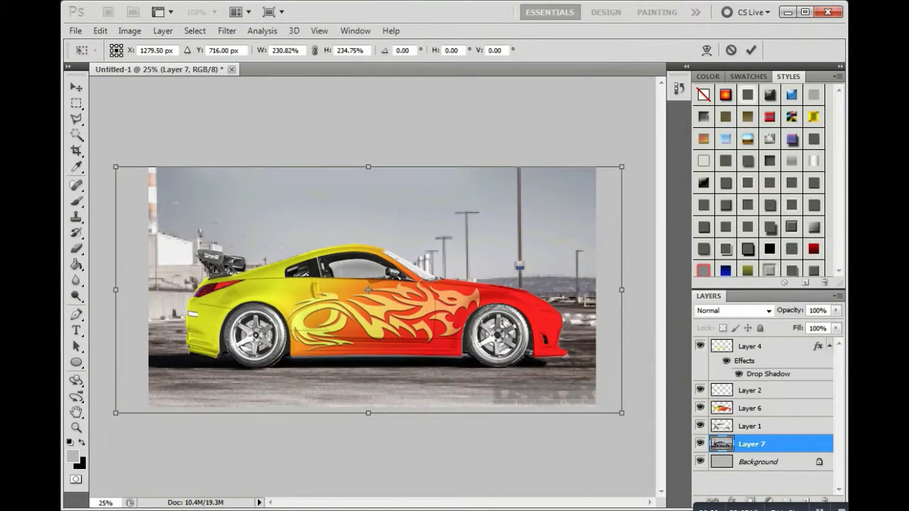
click(700, 426)
Commit the photo's new size and hide Layer 1 to reveal the original dark wheels
key(Return)
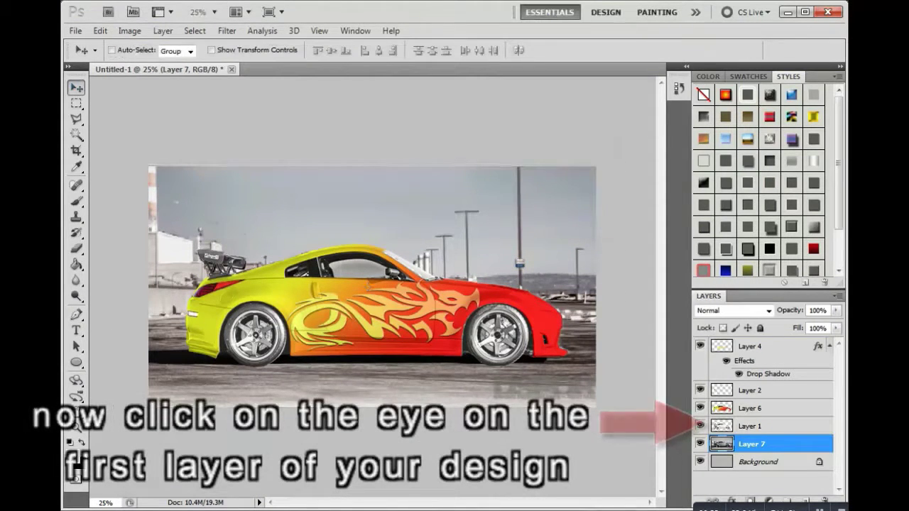
click(701, 426)
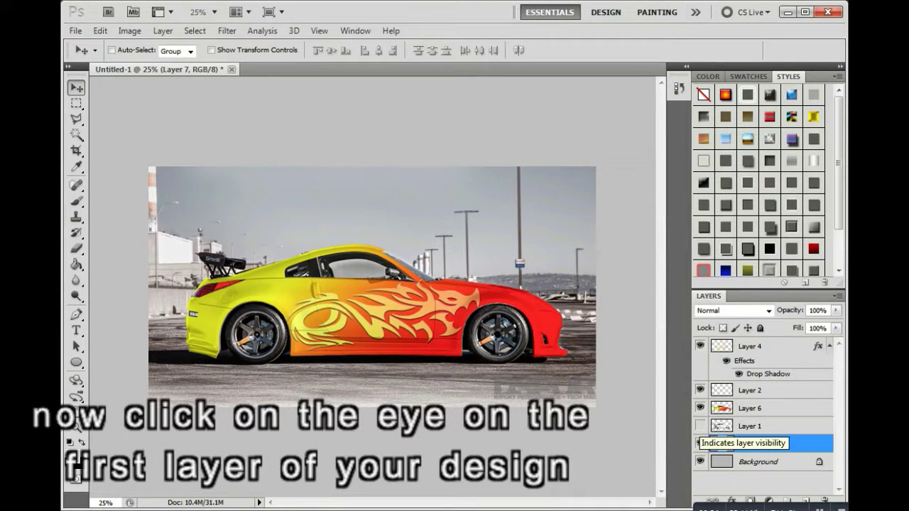